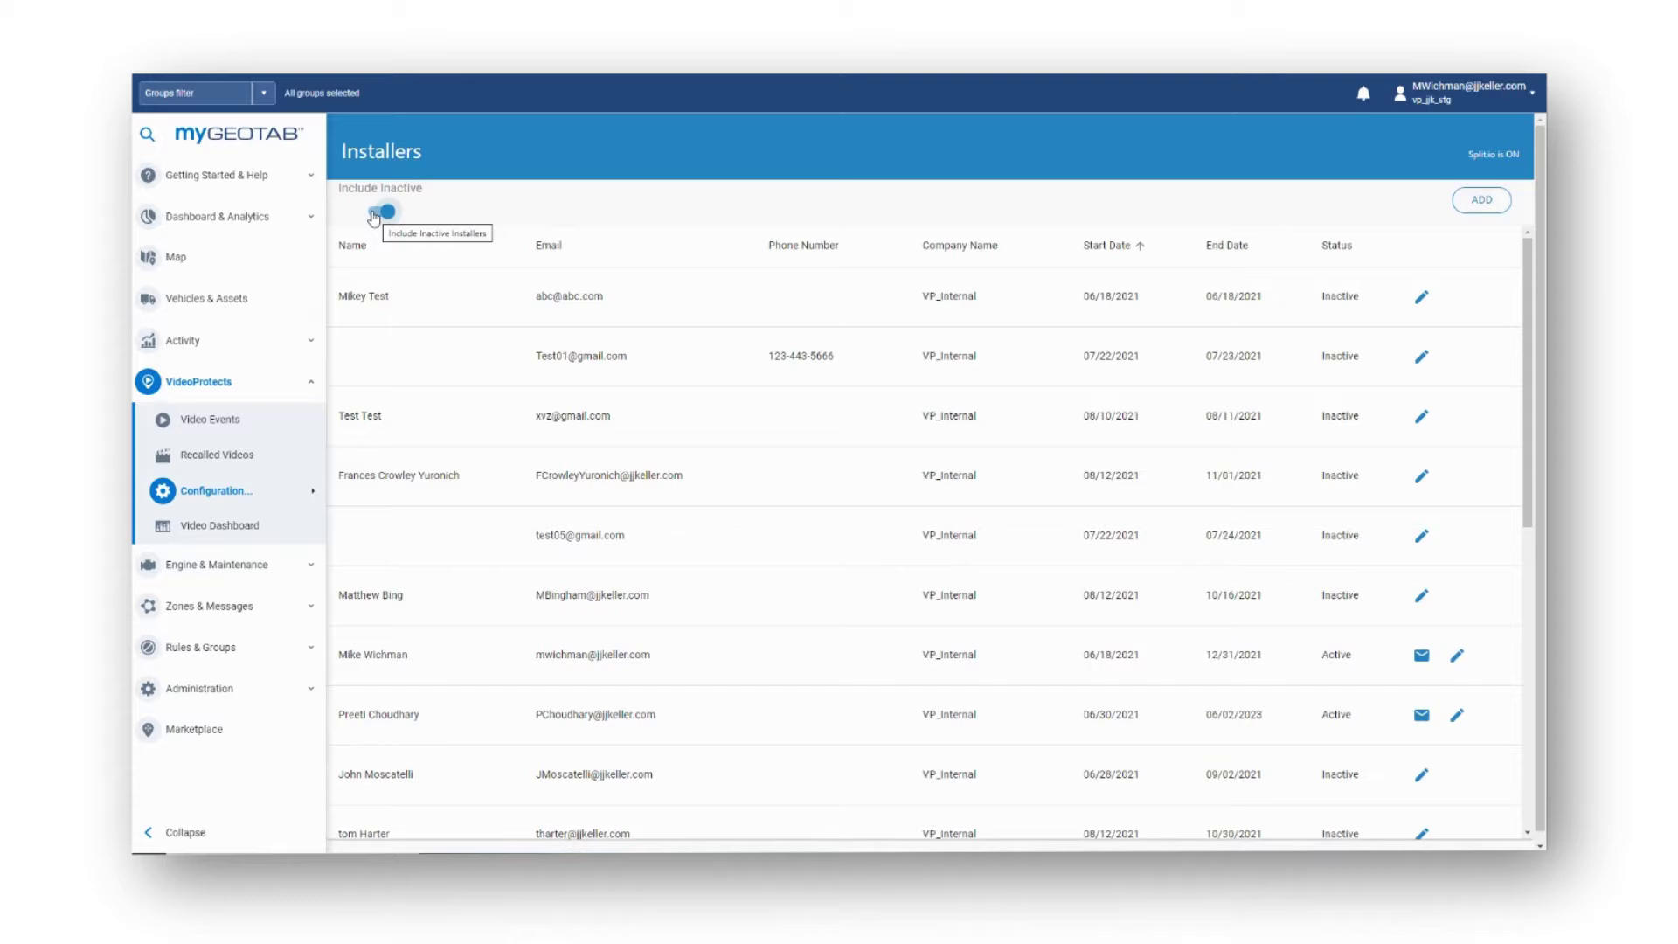
# Step: Exclude inactive installers from the list and check the first installer's contact details and assignment dates
pyautogui.click(376, 216)
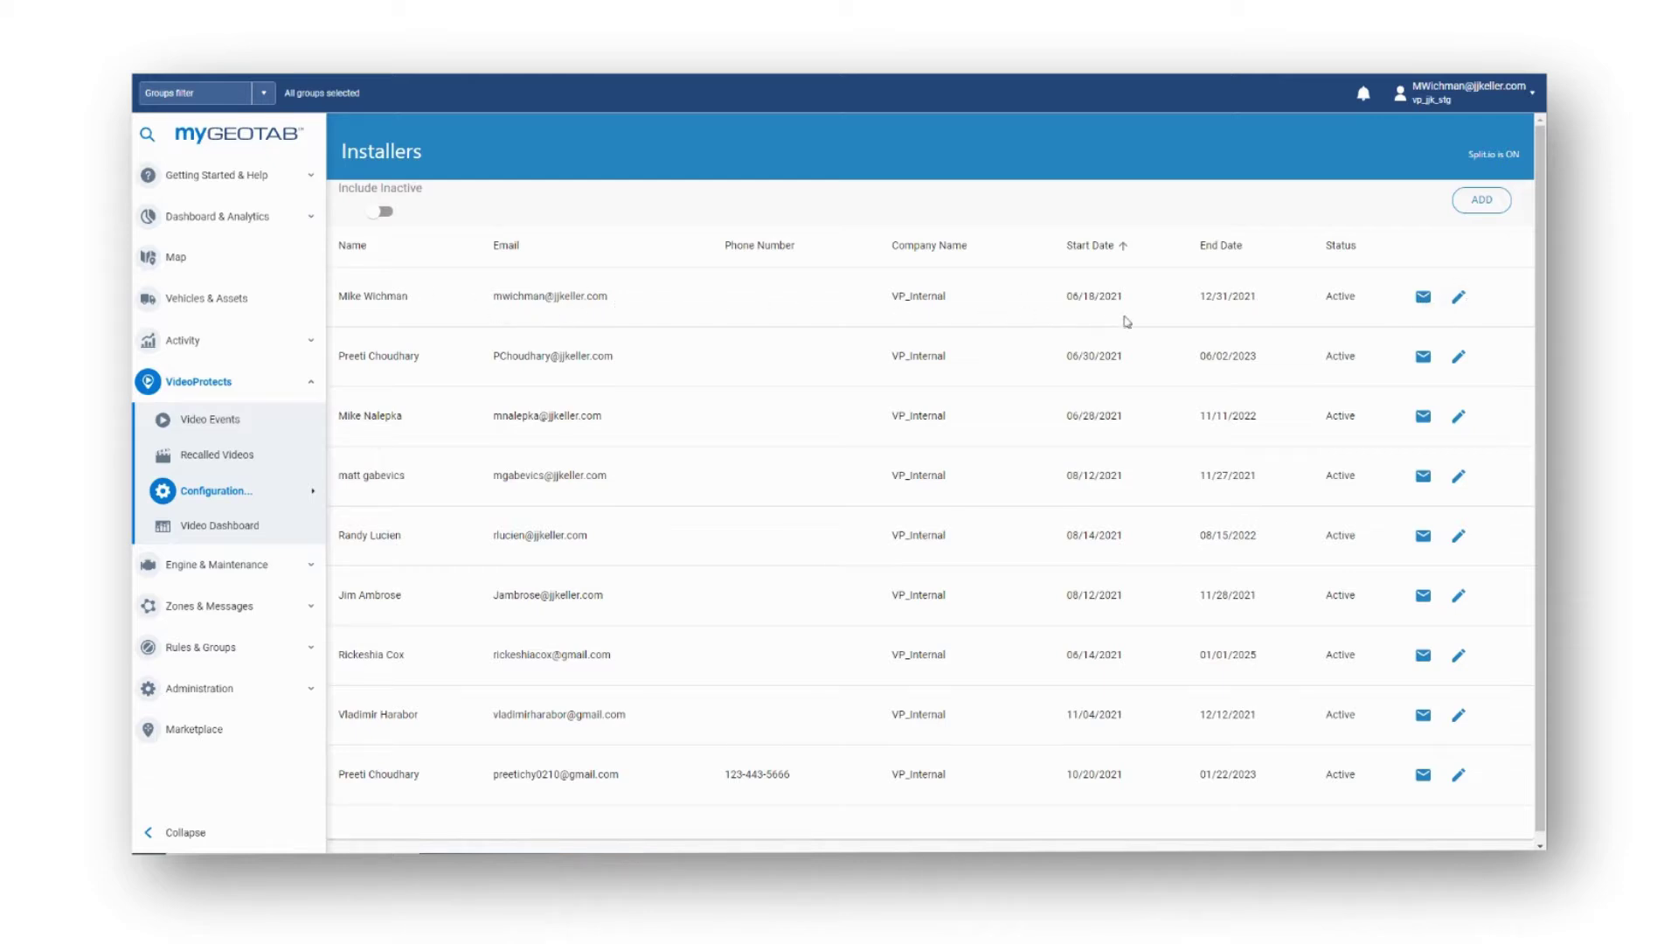
pyautogui.click(1458, 299)
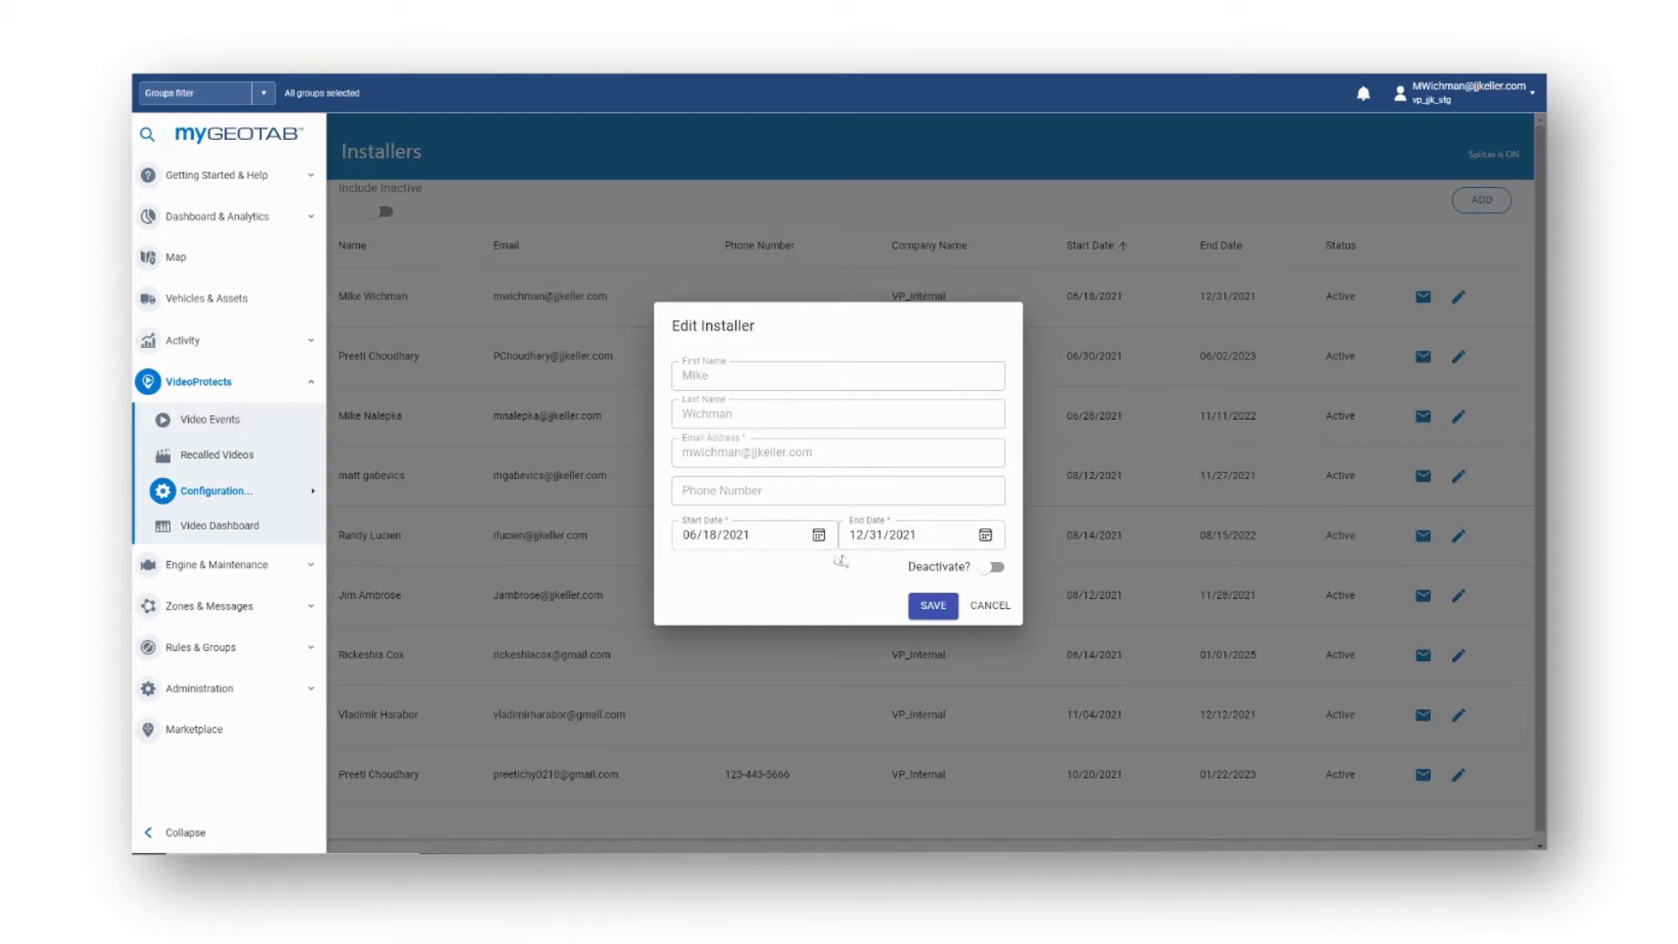
pyautogui.click(988, 608)
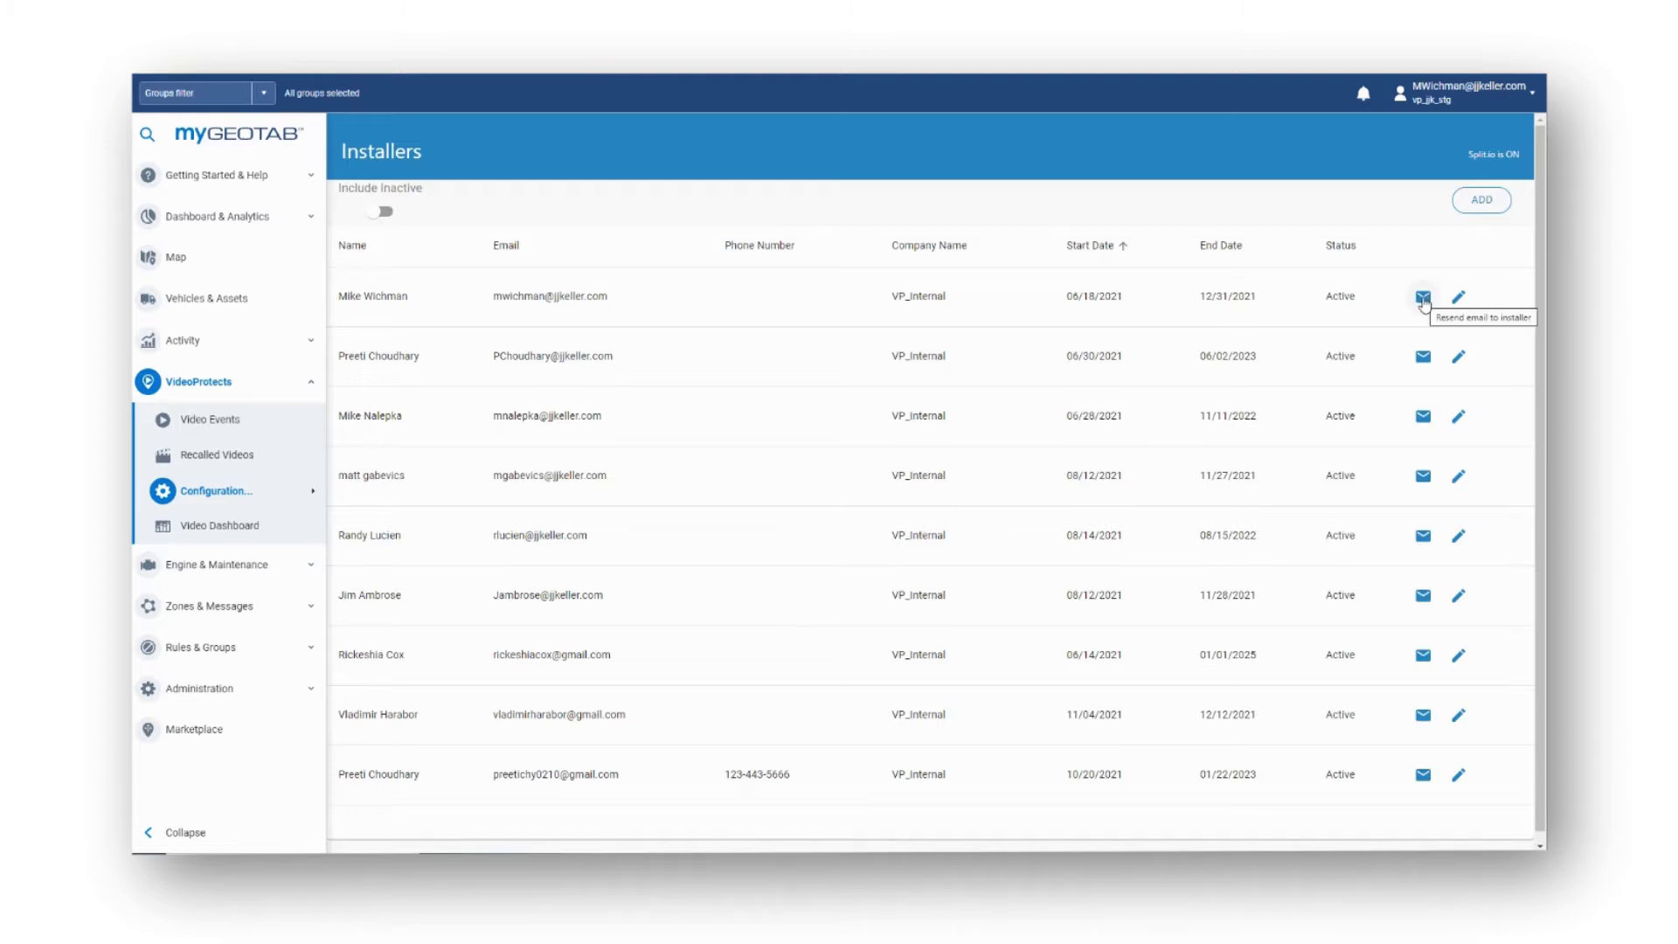
# Step: Resend the email to the first listed installer and submit a new installer entry dated 11/18/2021 to 11/19/2021
pyautogui.click(1424, 302)
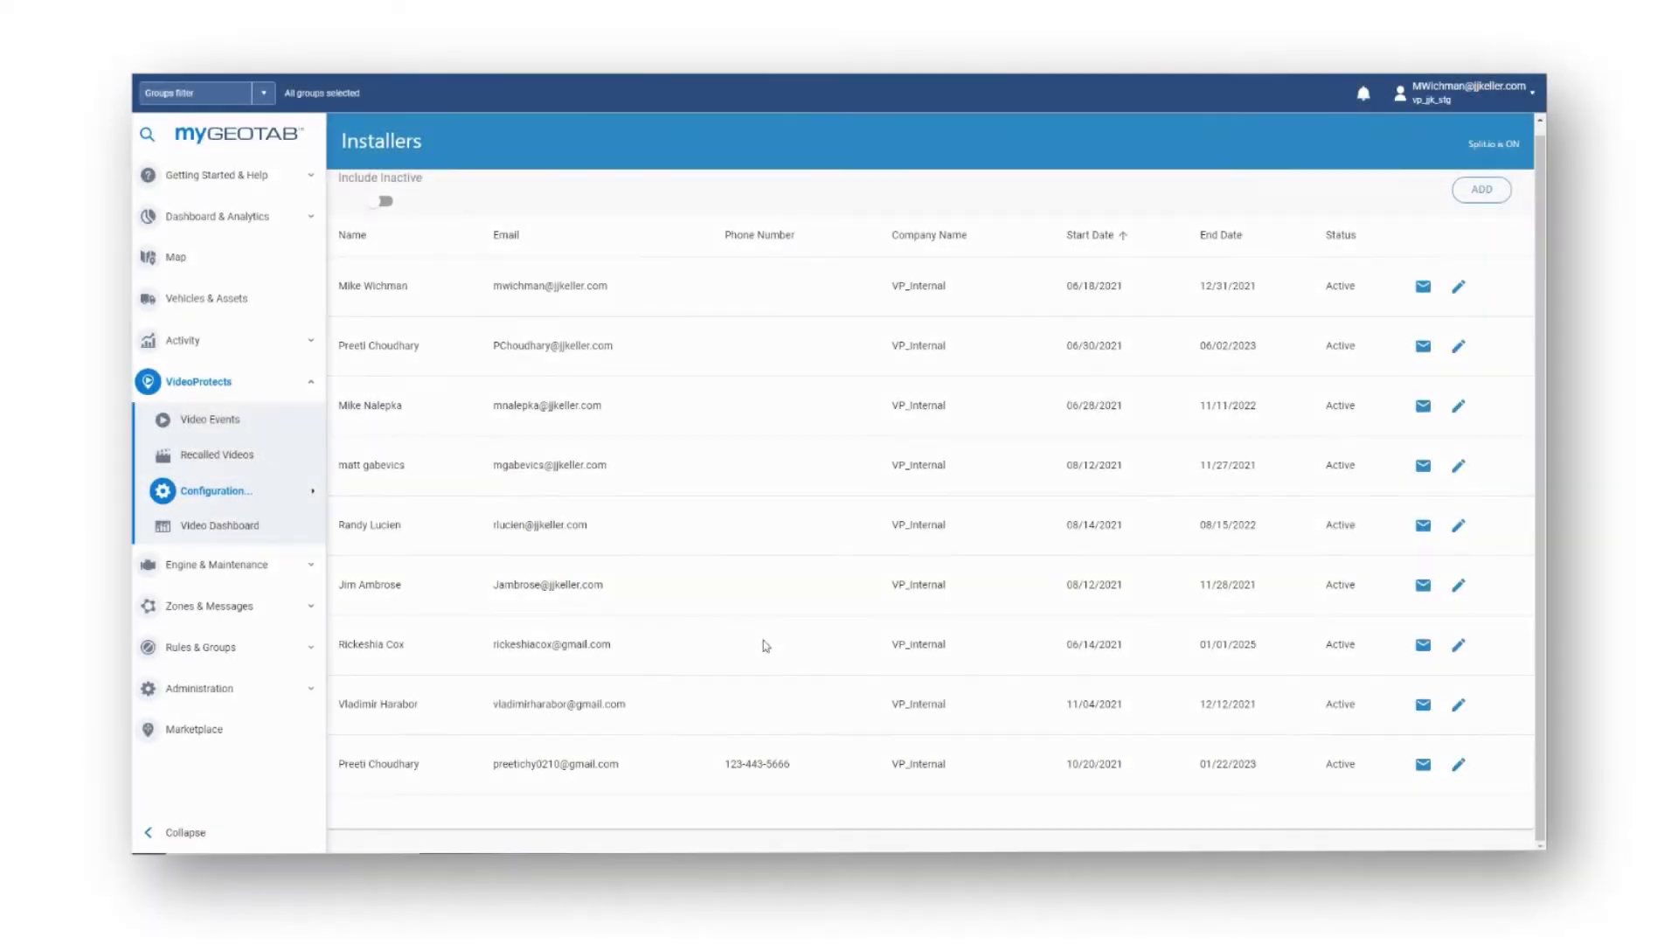
pyautogui.click(1486, 192)
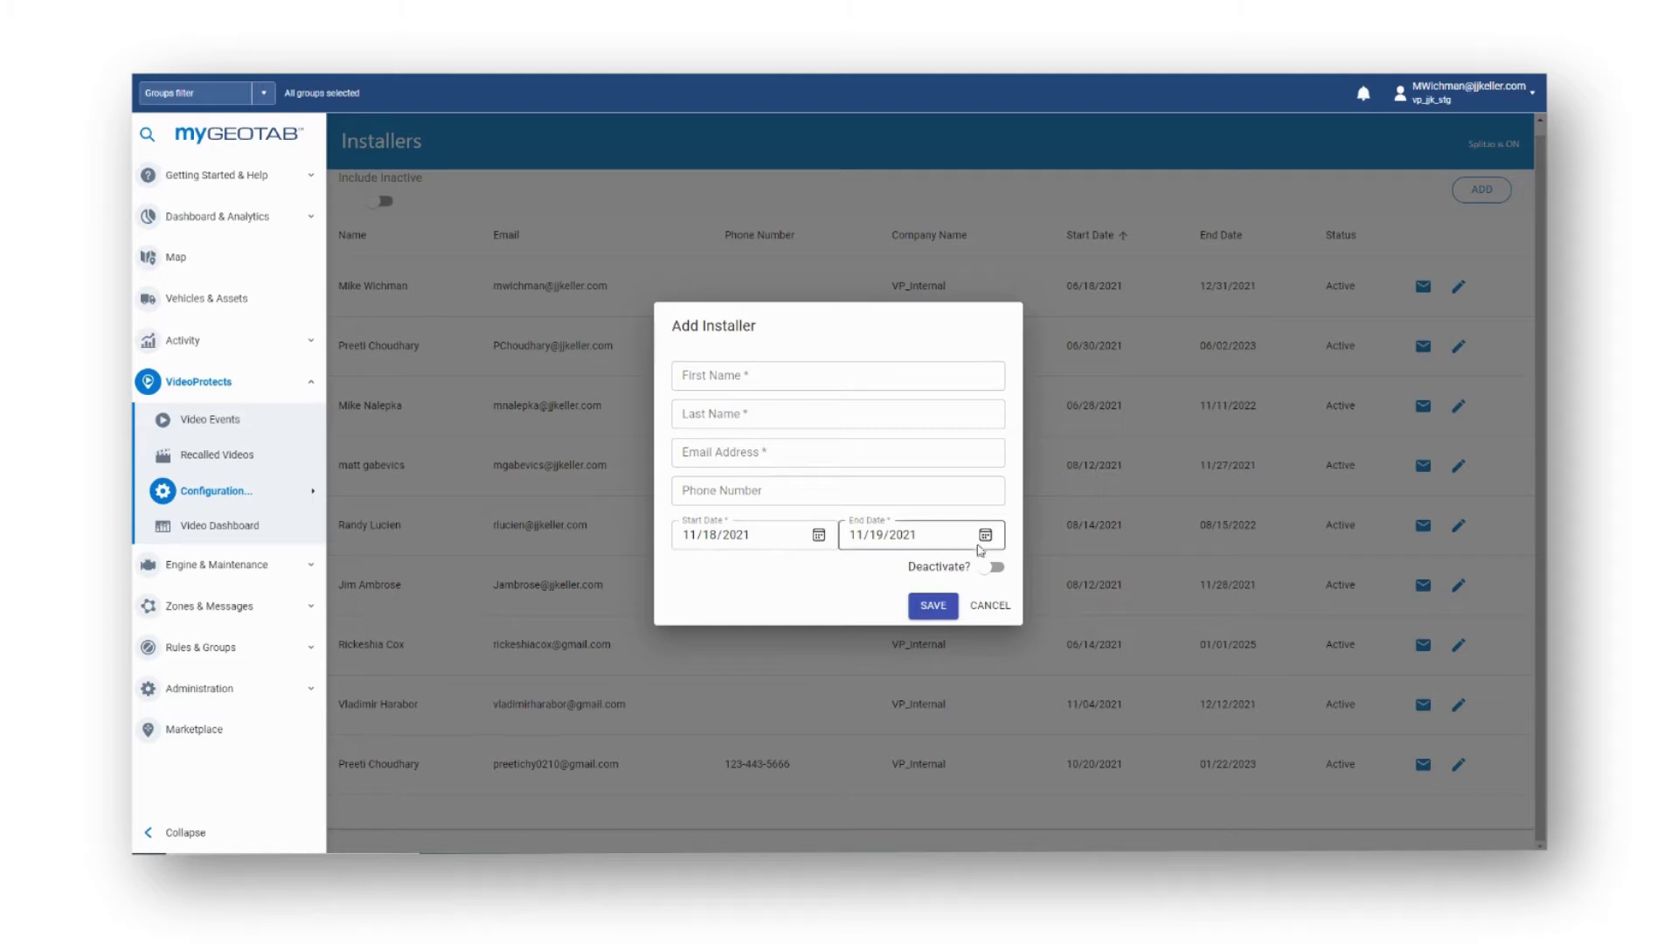
pyautogui.click(932, 605)
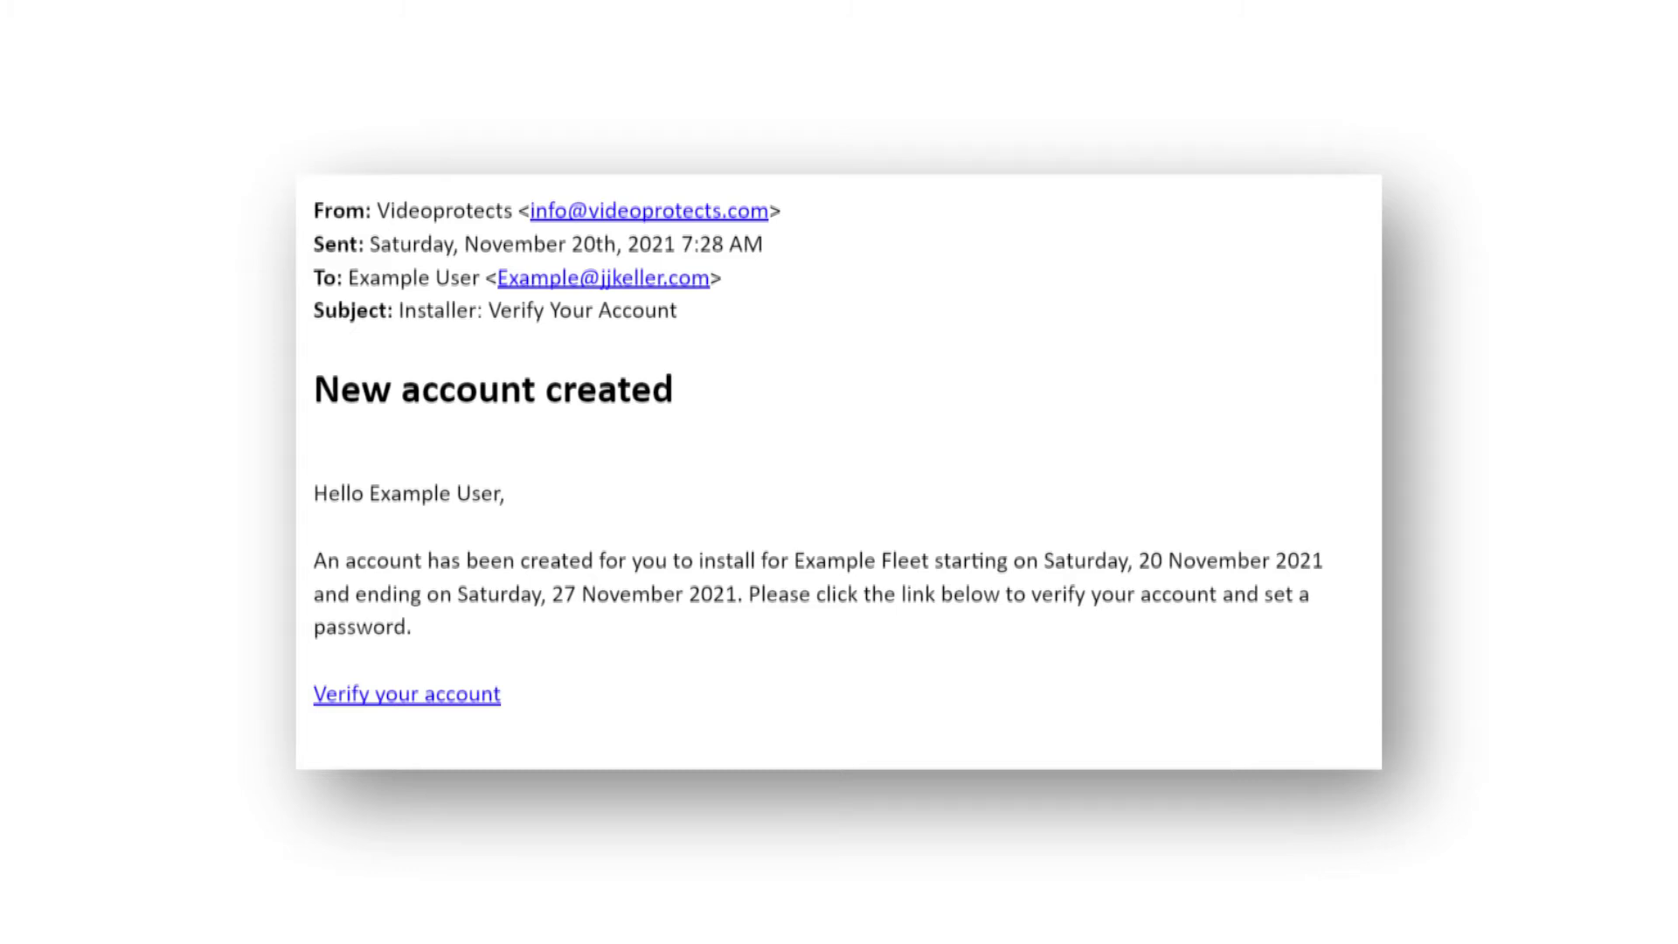
# Step: Follow the emailed account verification and installer app links, and log in with the installer's username and account password
pyautogui.click(400, 697)
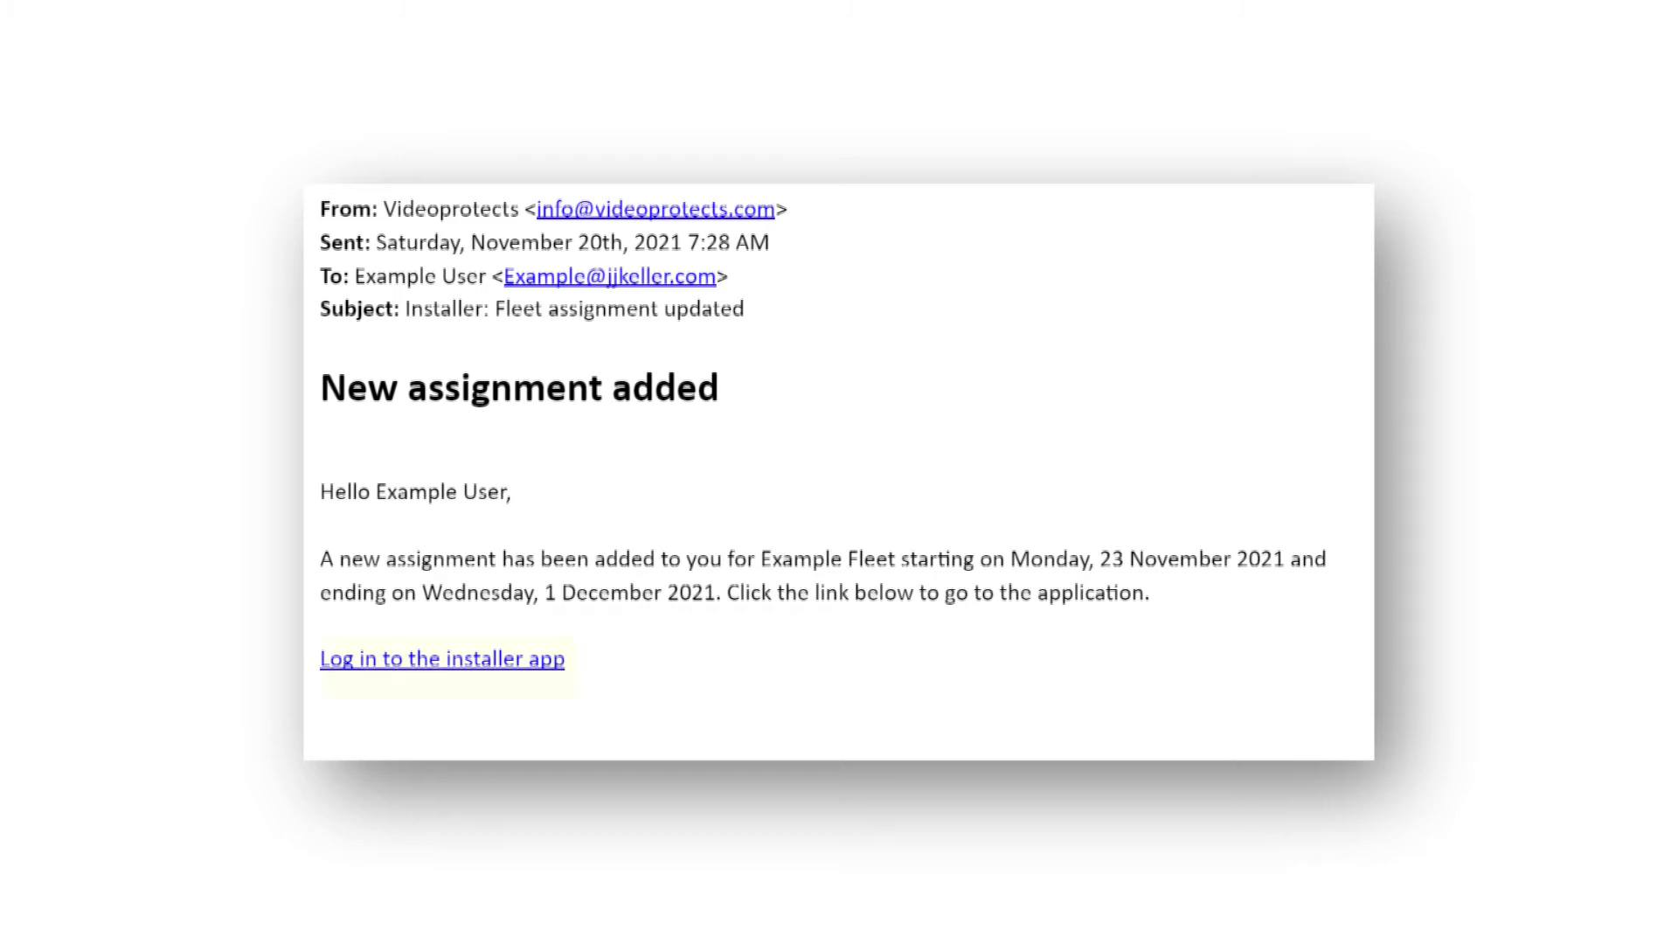
pyautogui.click(434, 664)
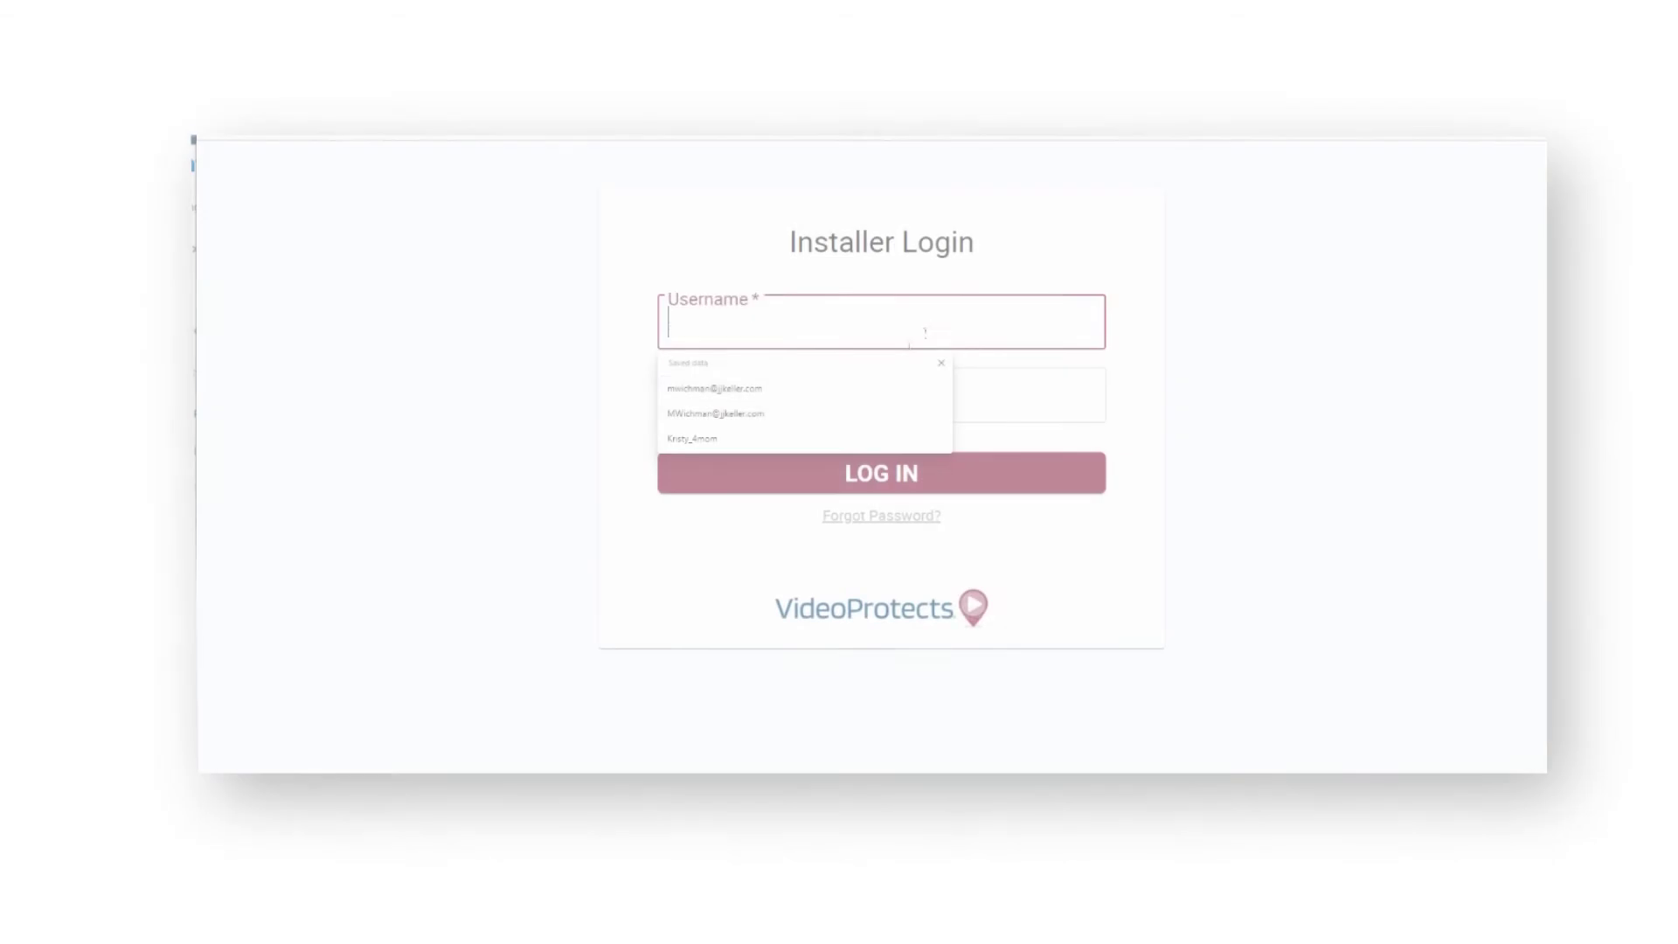
pyautogui.click(824, 388)
pyautogui.click(938, 412)
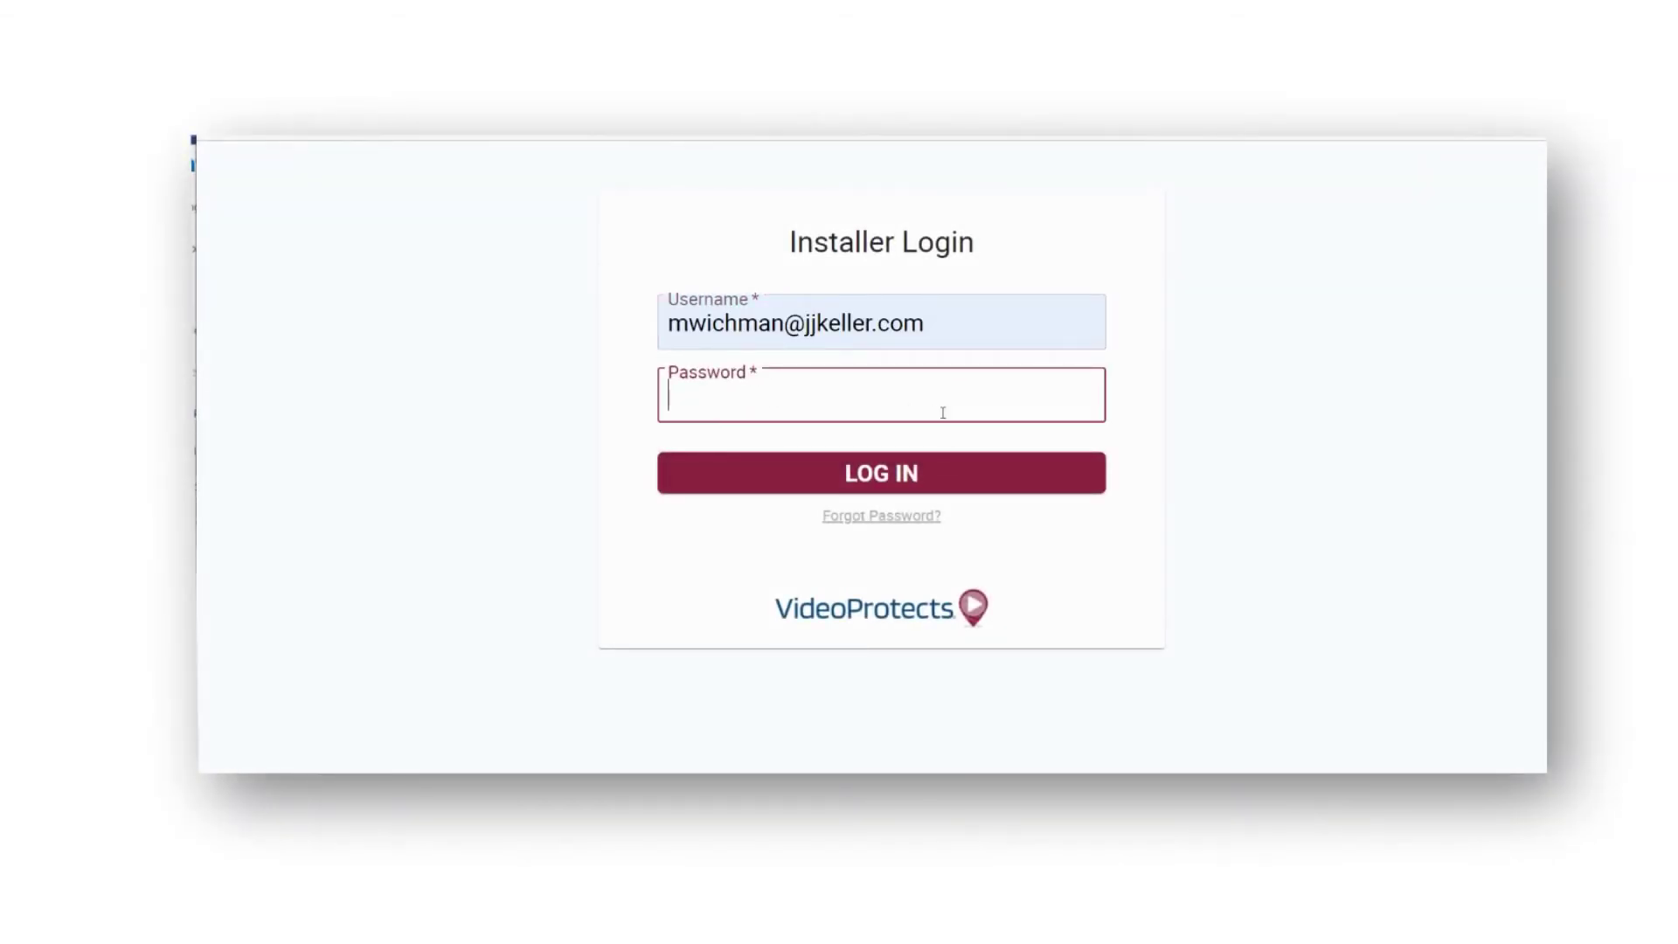
pyautogui.write('••••••••••')
pyautogui.click(938, 481)
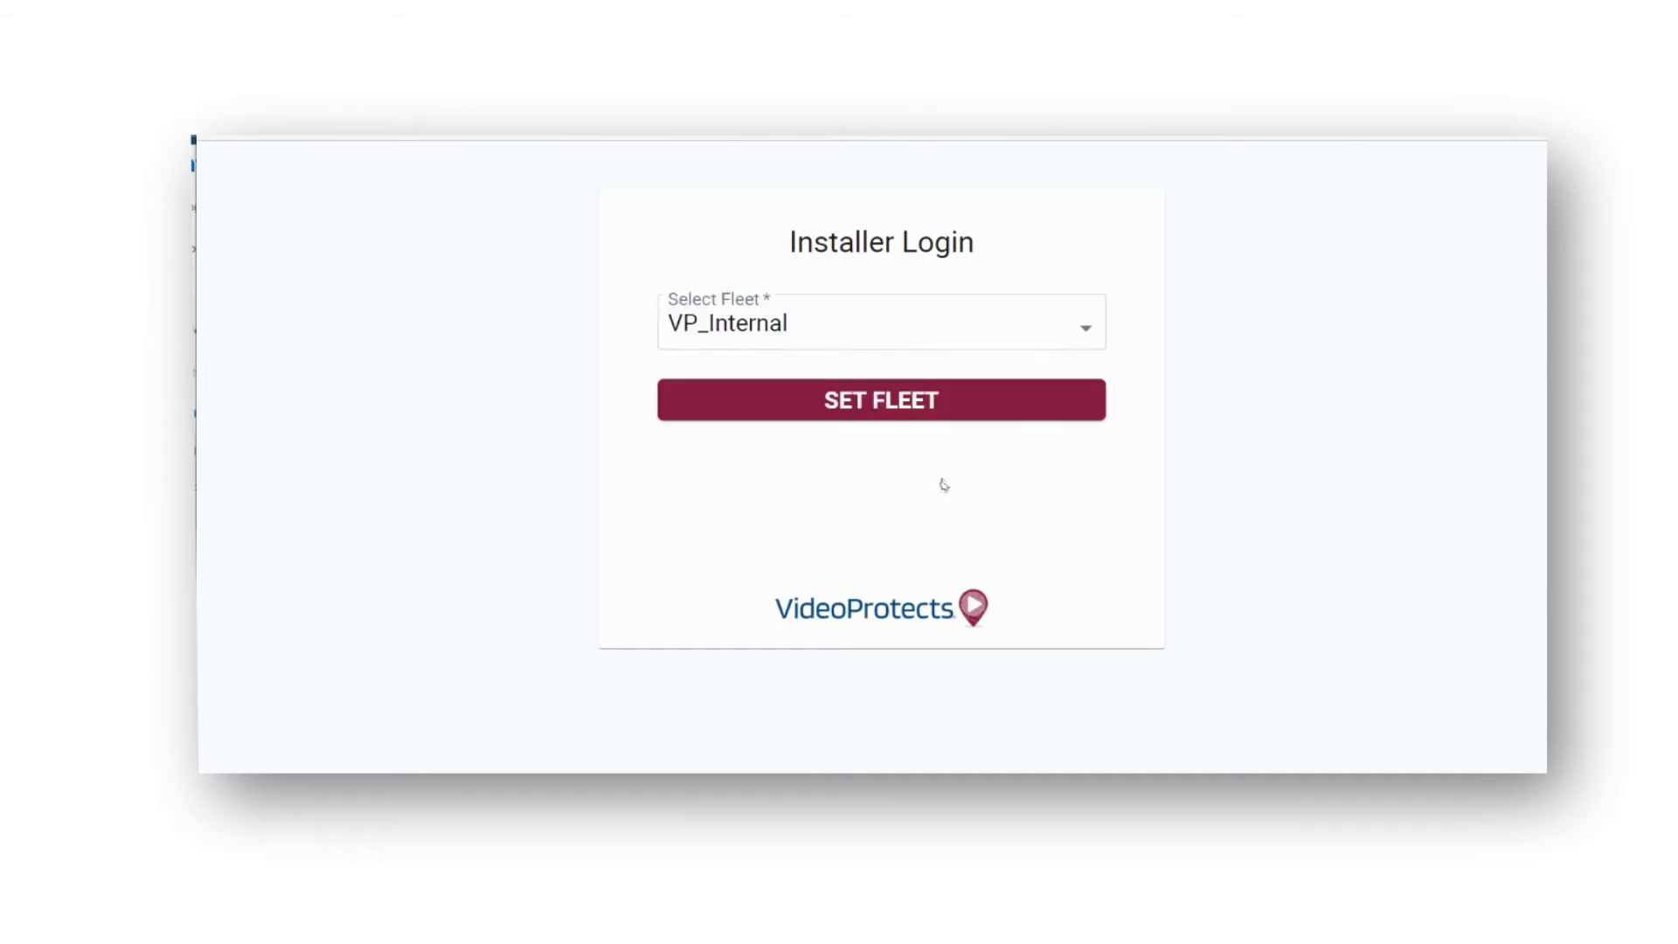
# Step: Set VP_Internal as the fleet for the installer session
pyautogui.click(1085, 331)
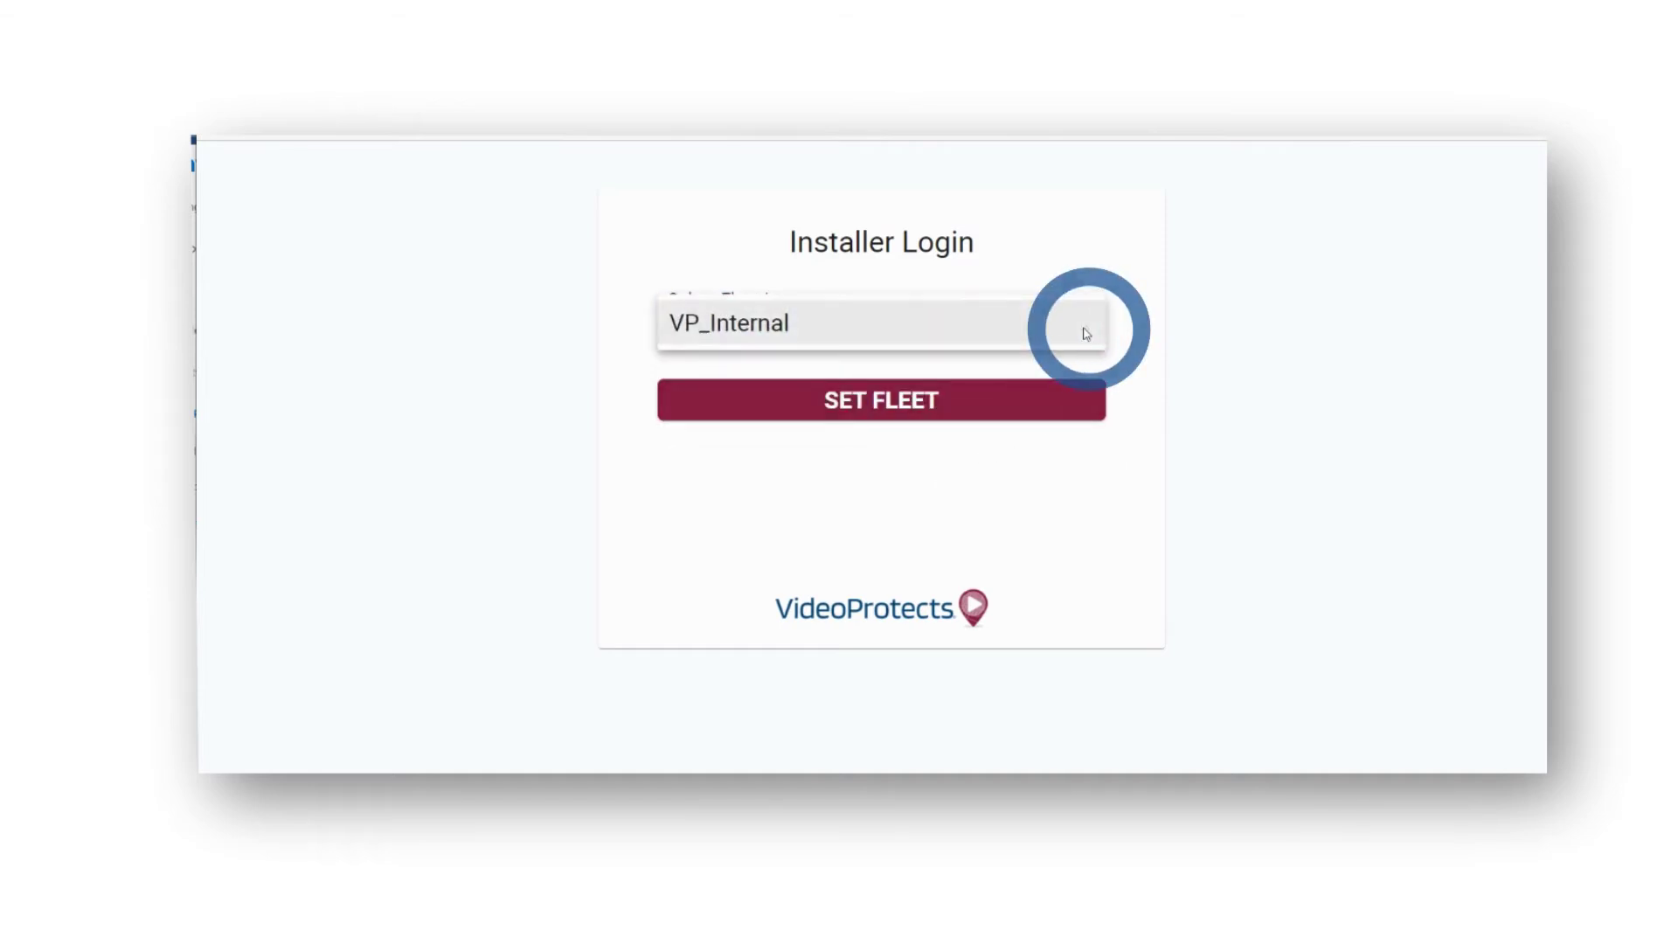
pyautogui.click(1007, 327)
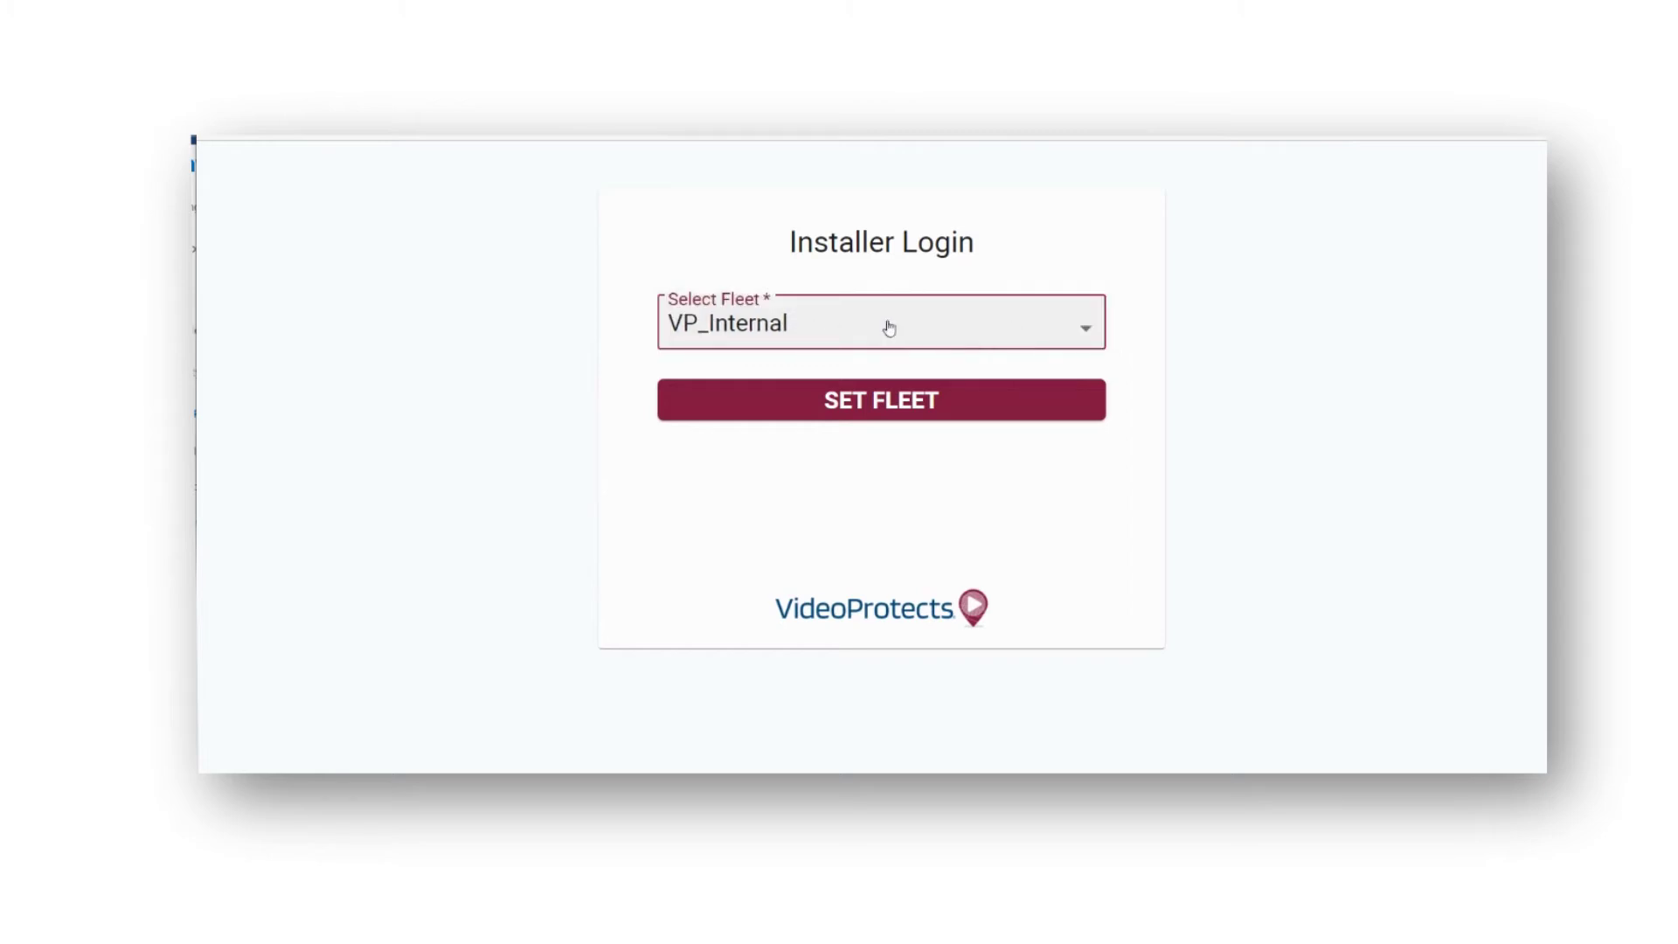
pyautogui.click(914, 400)
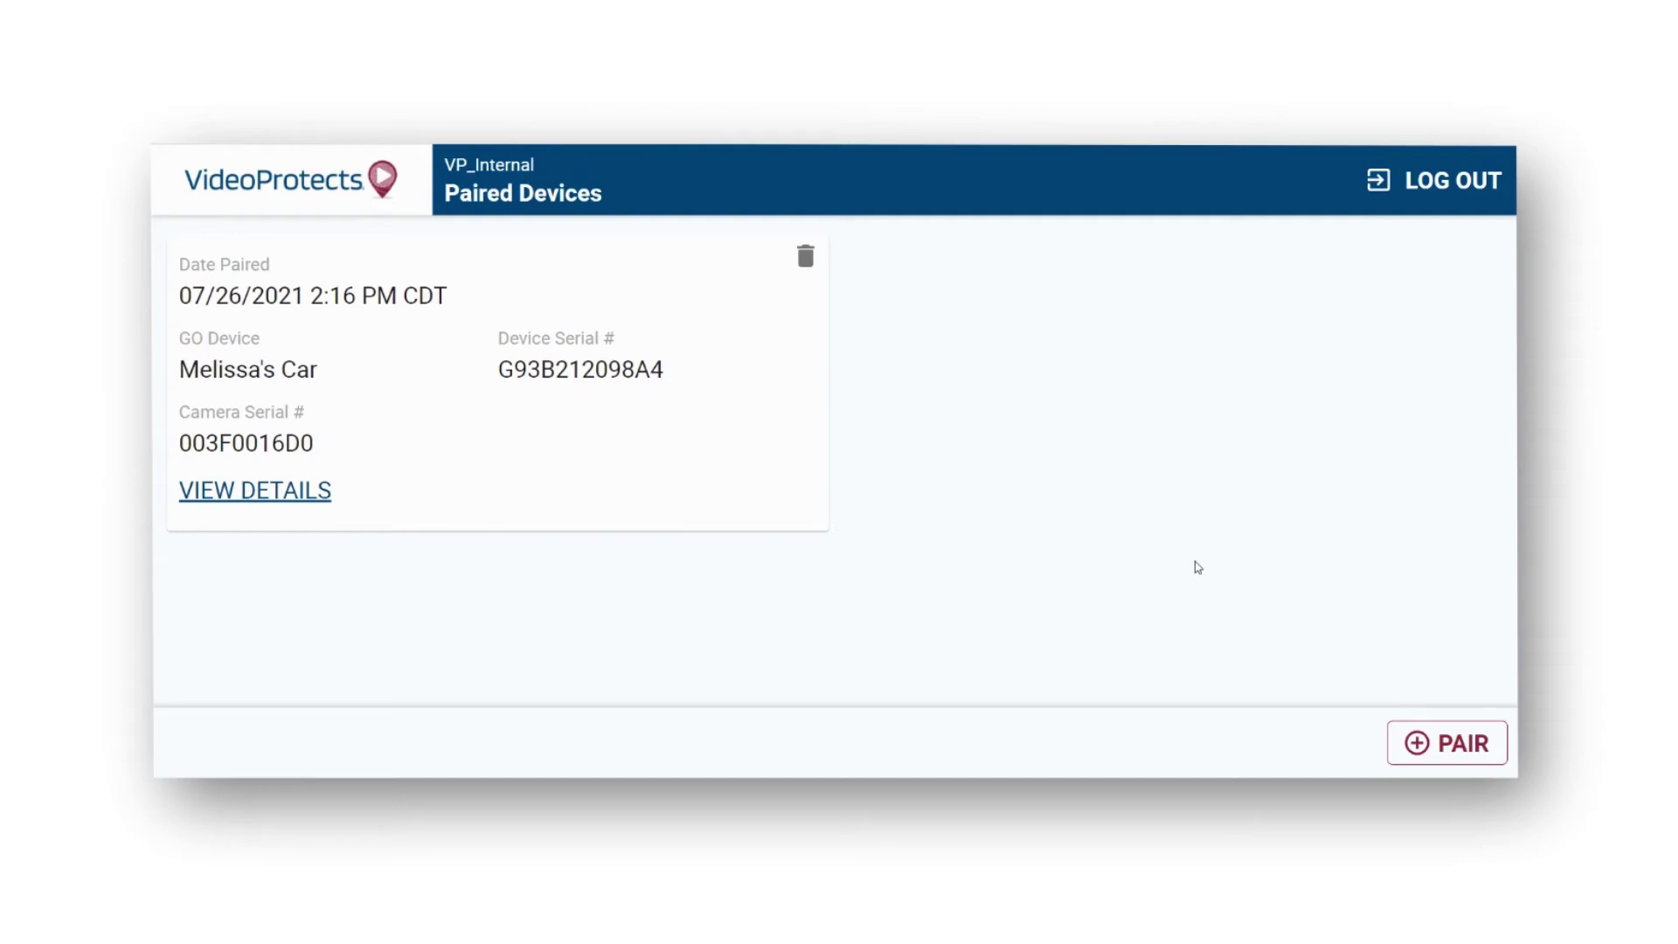
# Step: Start a new device pairing and choose the VP220D camera with serial number 003F001530
pyautogui.click(1446, 745)
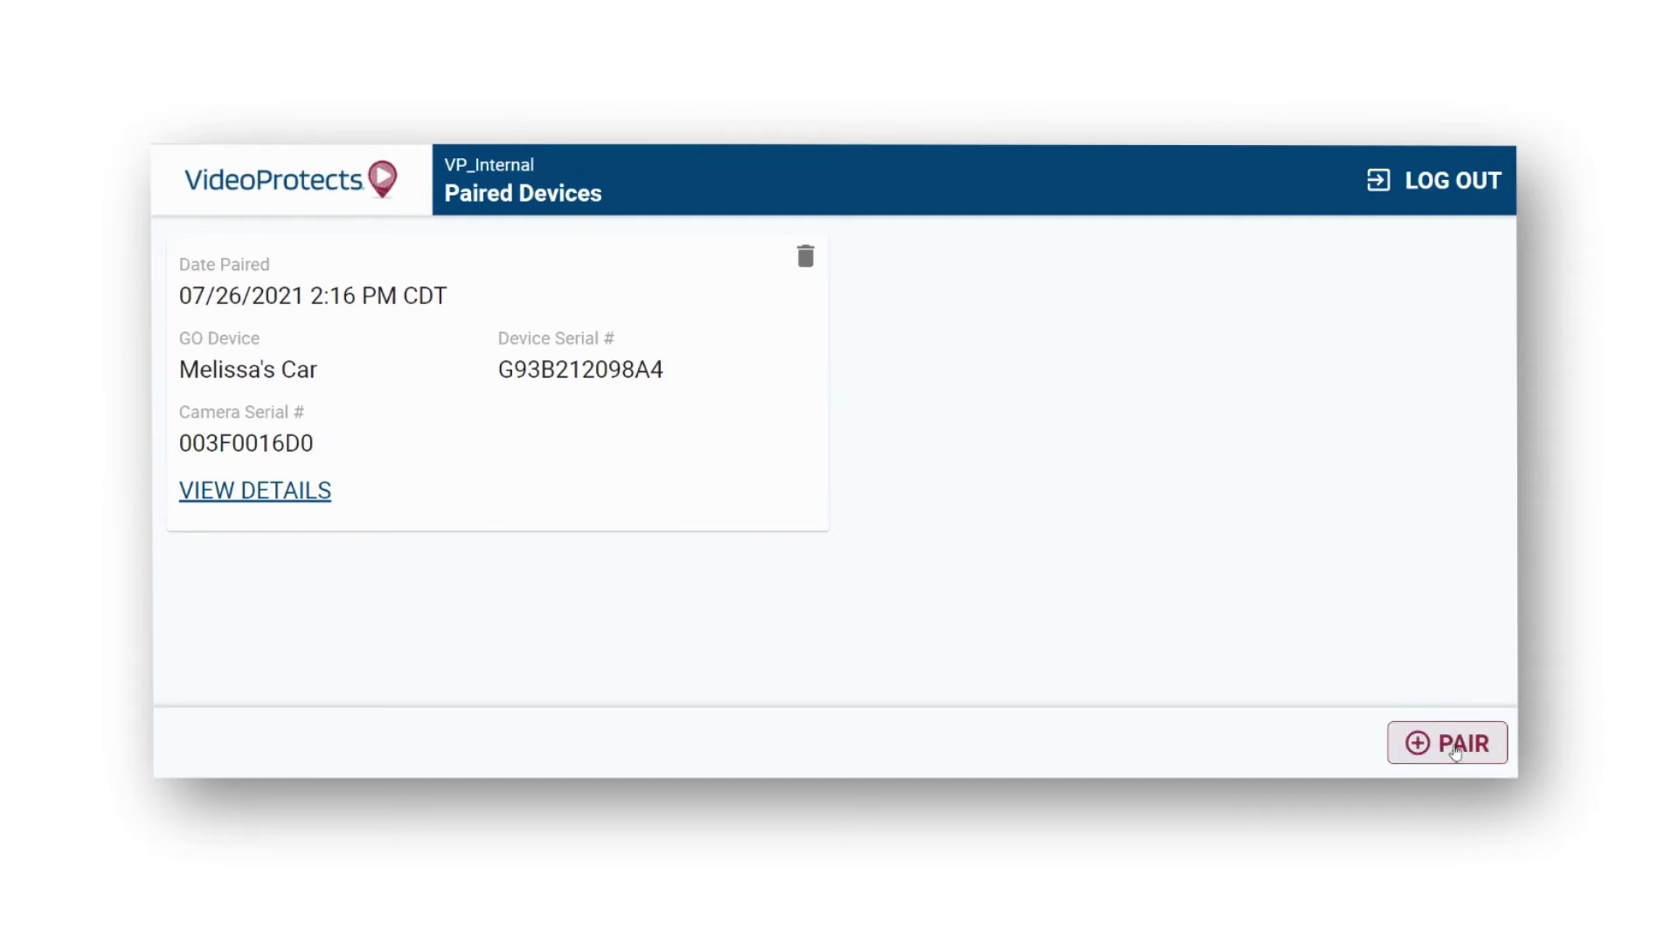
pyautogui.click(1455, 752)
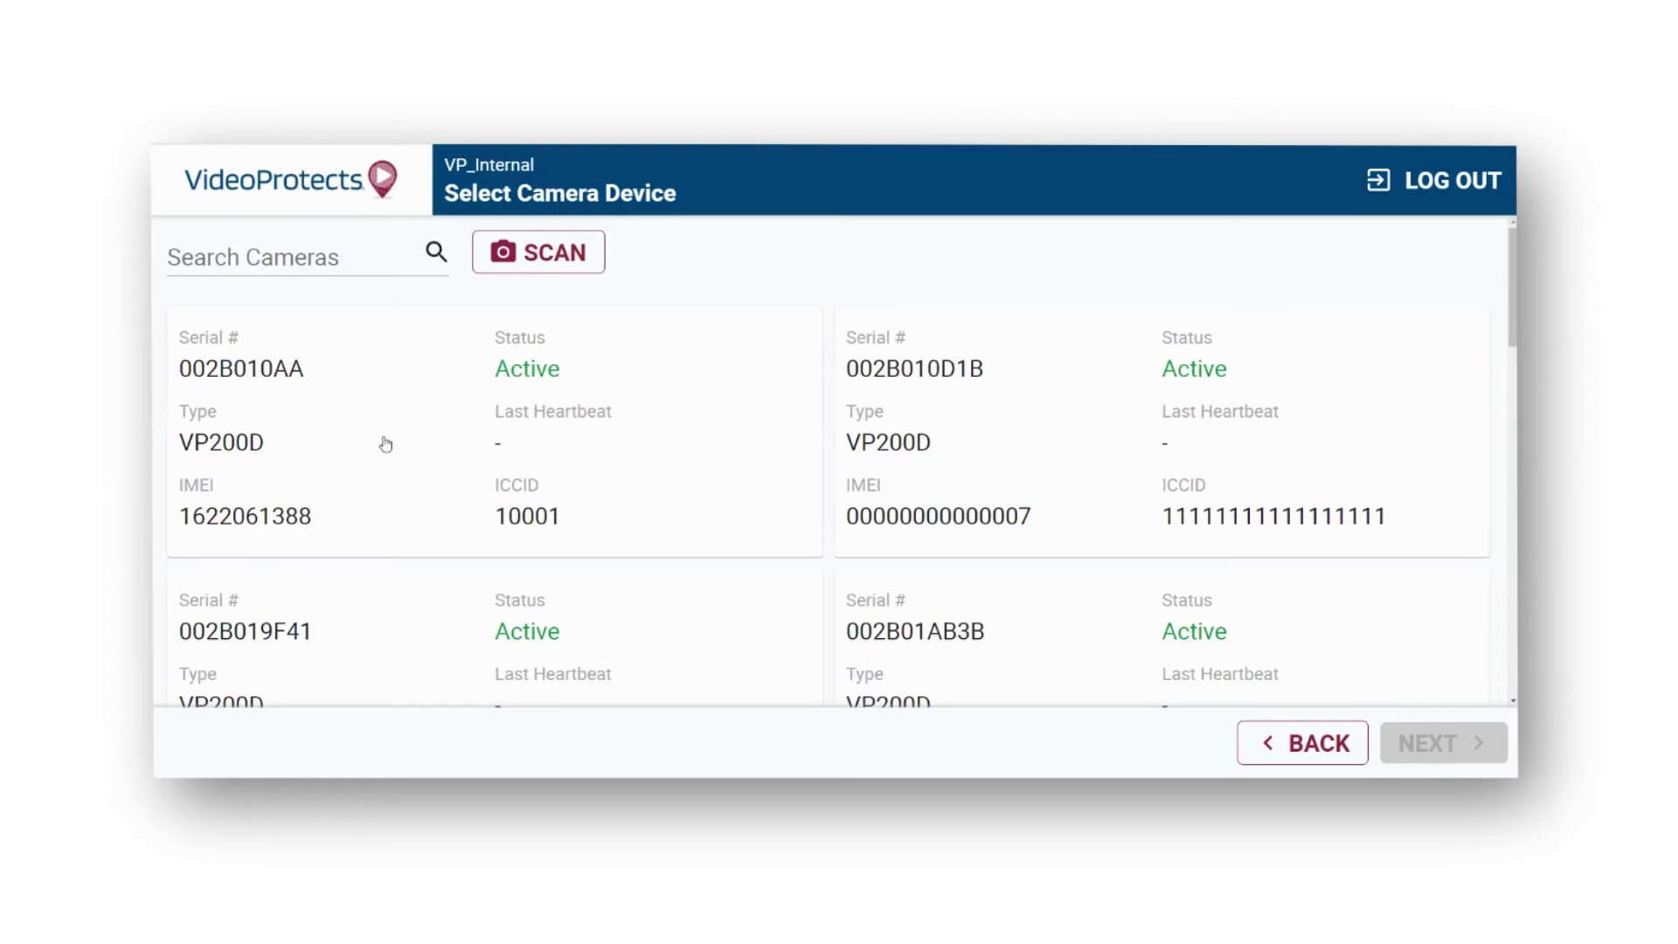
pyautogui.scroll(-8, 386, 444)
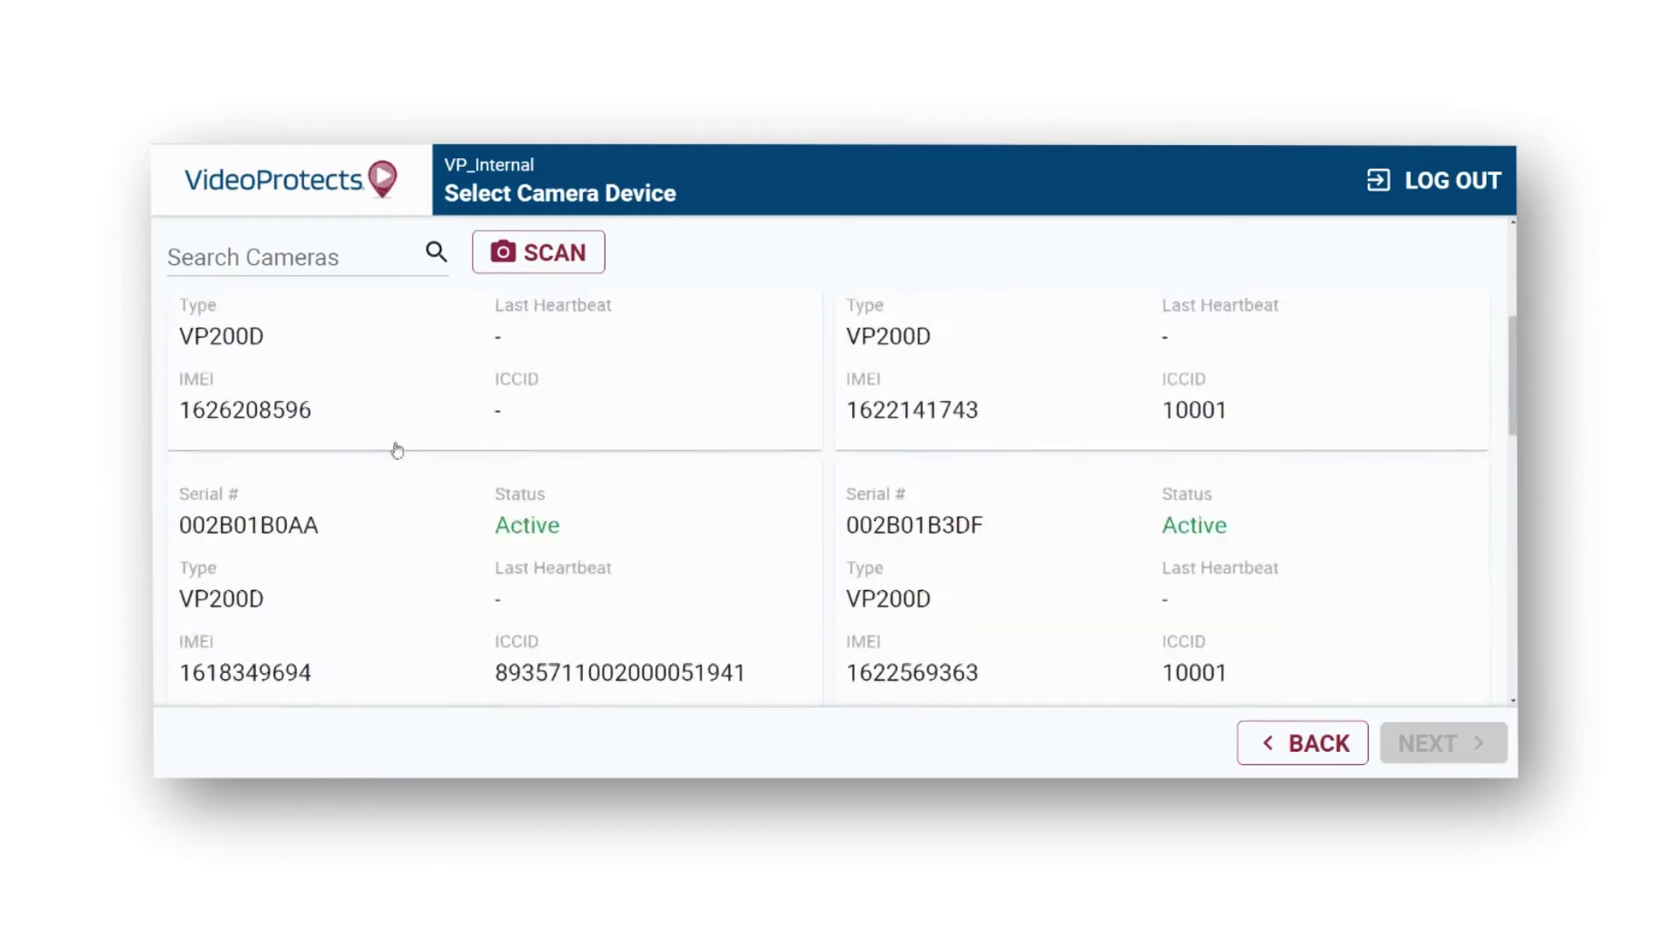
pyautogui.scroll(-10, 397, 455)
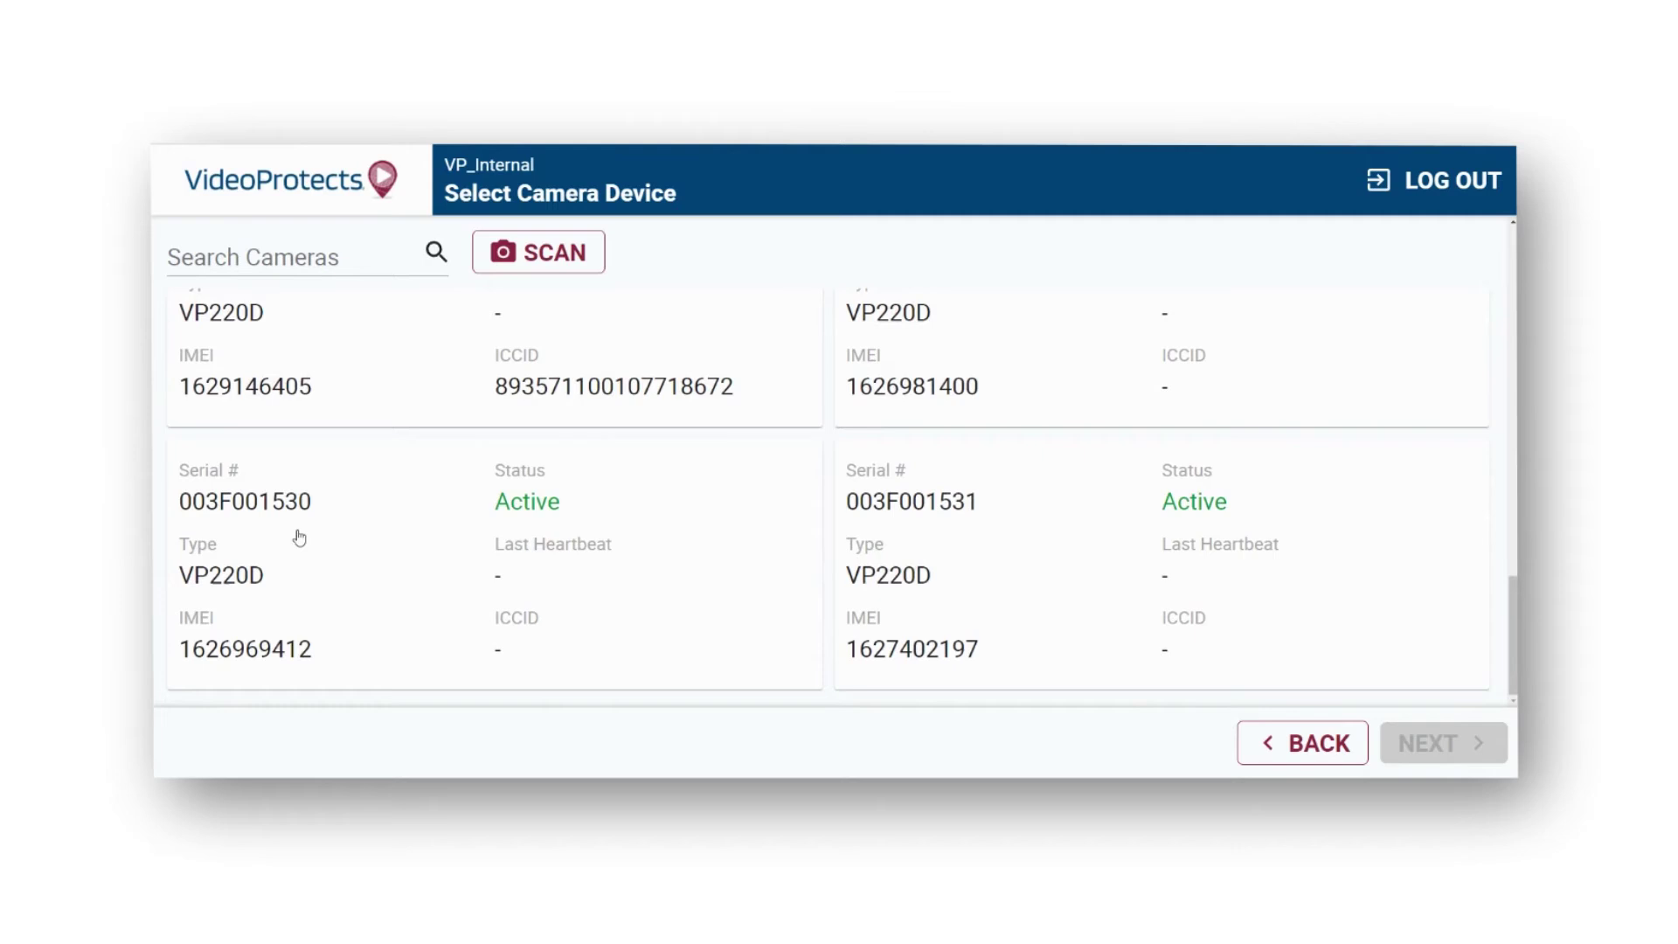
pyautogui.click(272, 507)
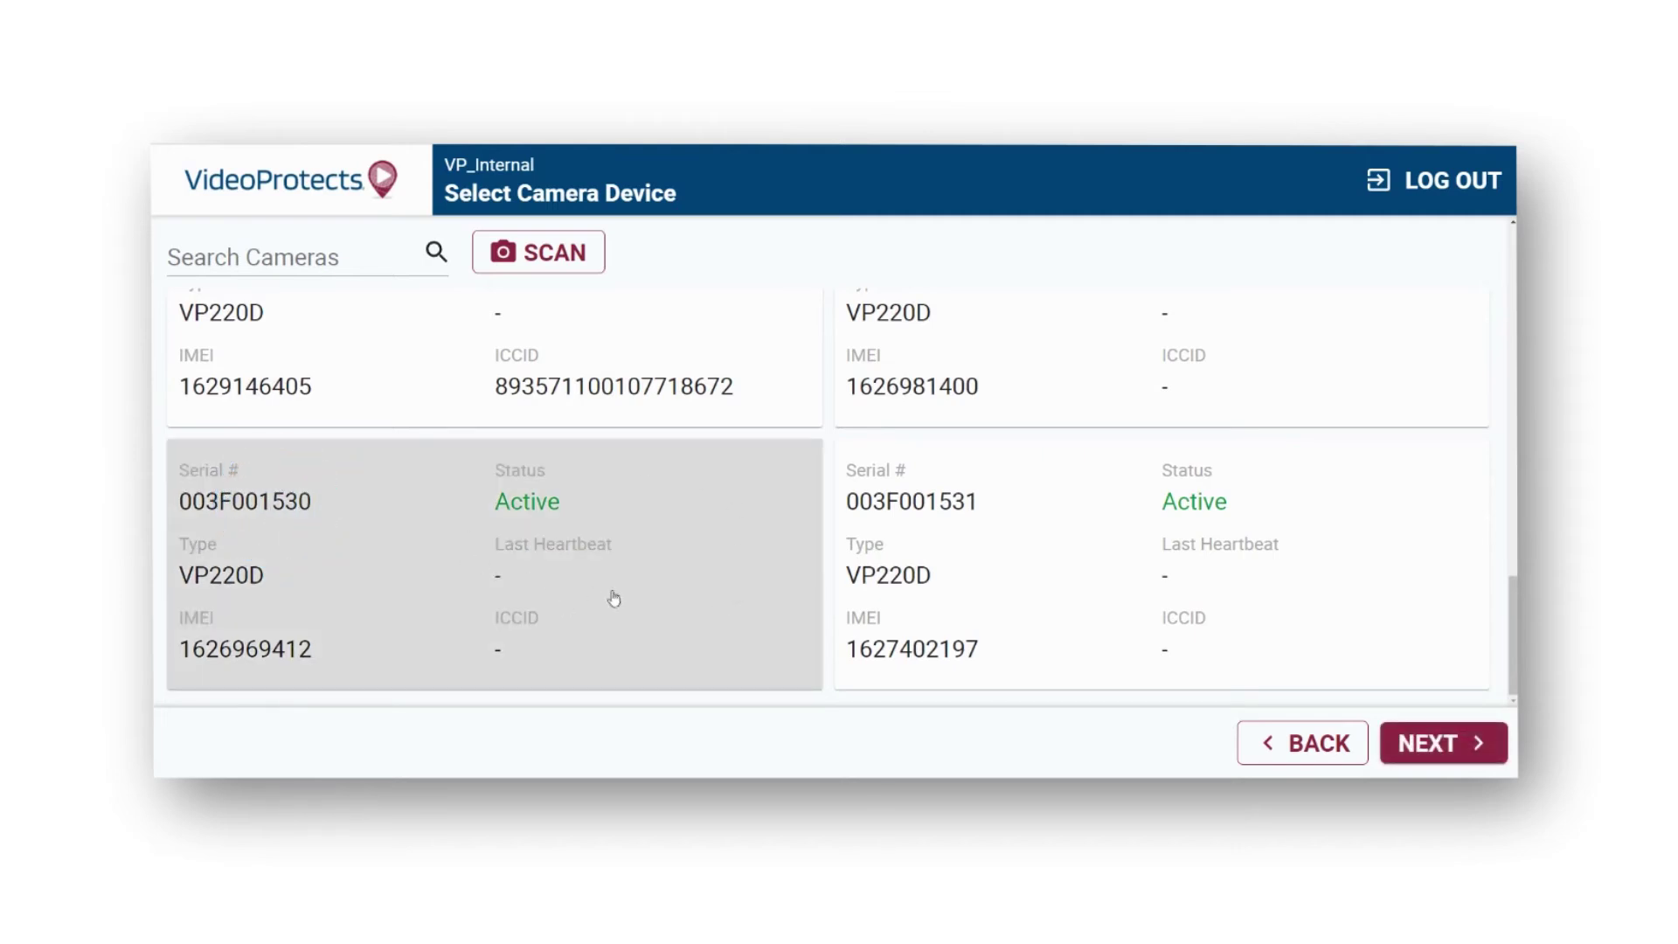
pyautogui.click(1459, 738)
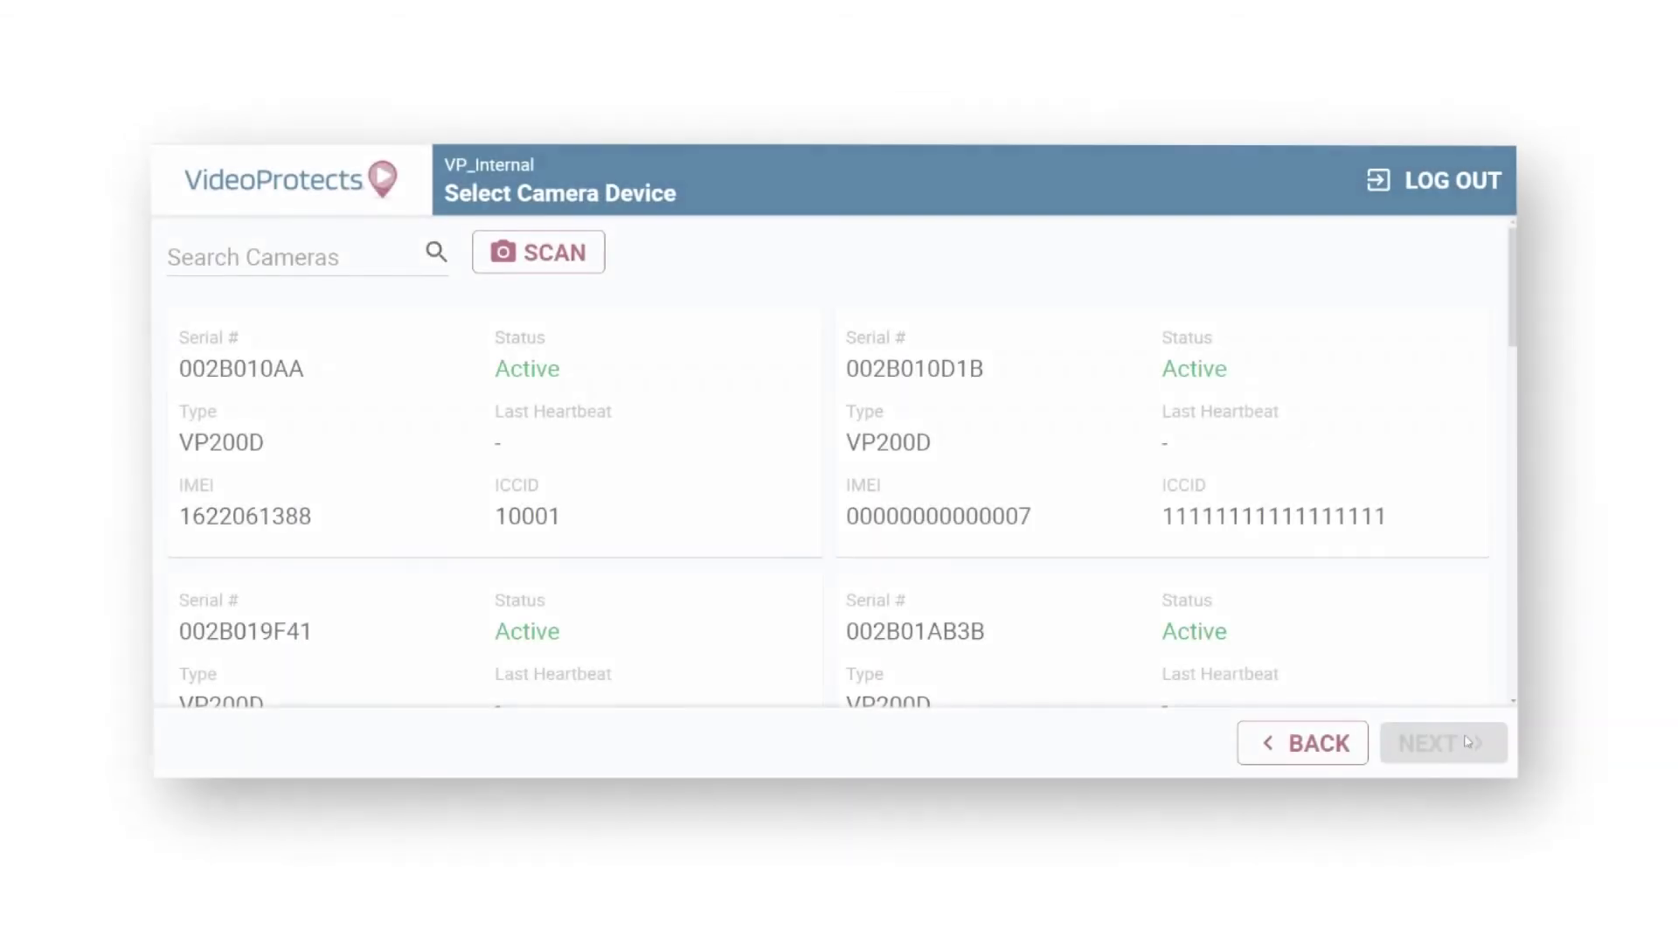
# Step: Start a scan to identify the camera device instead of choosing it from the list
pyautogui.scroll(-3, 1013, 620)
pyautogui.scroll(3, 1001, 616)
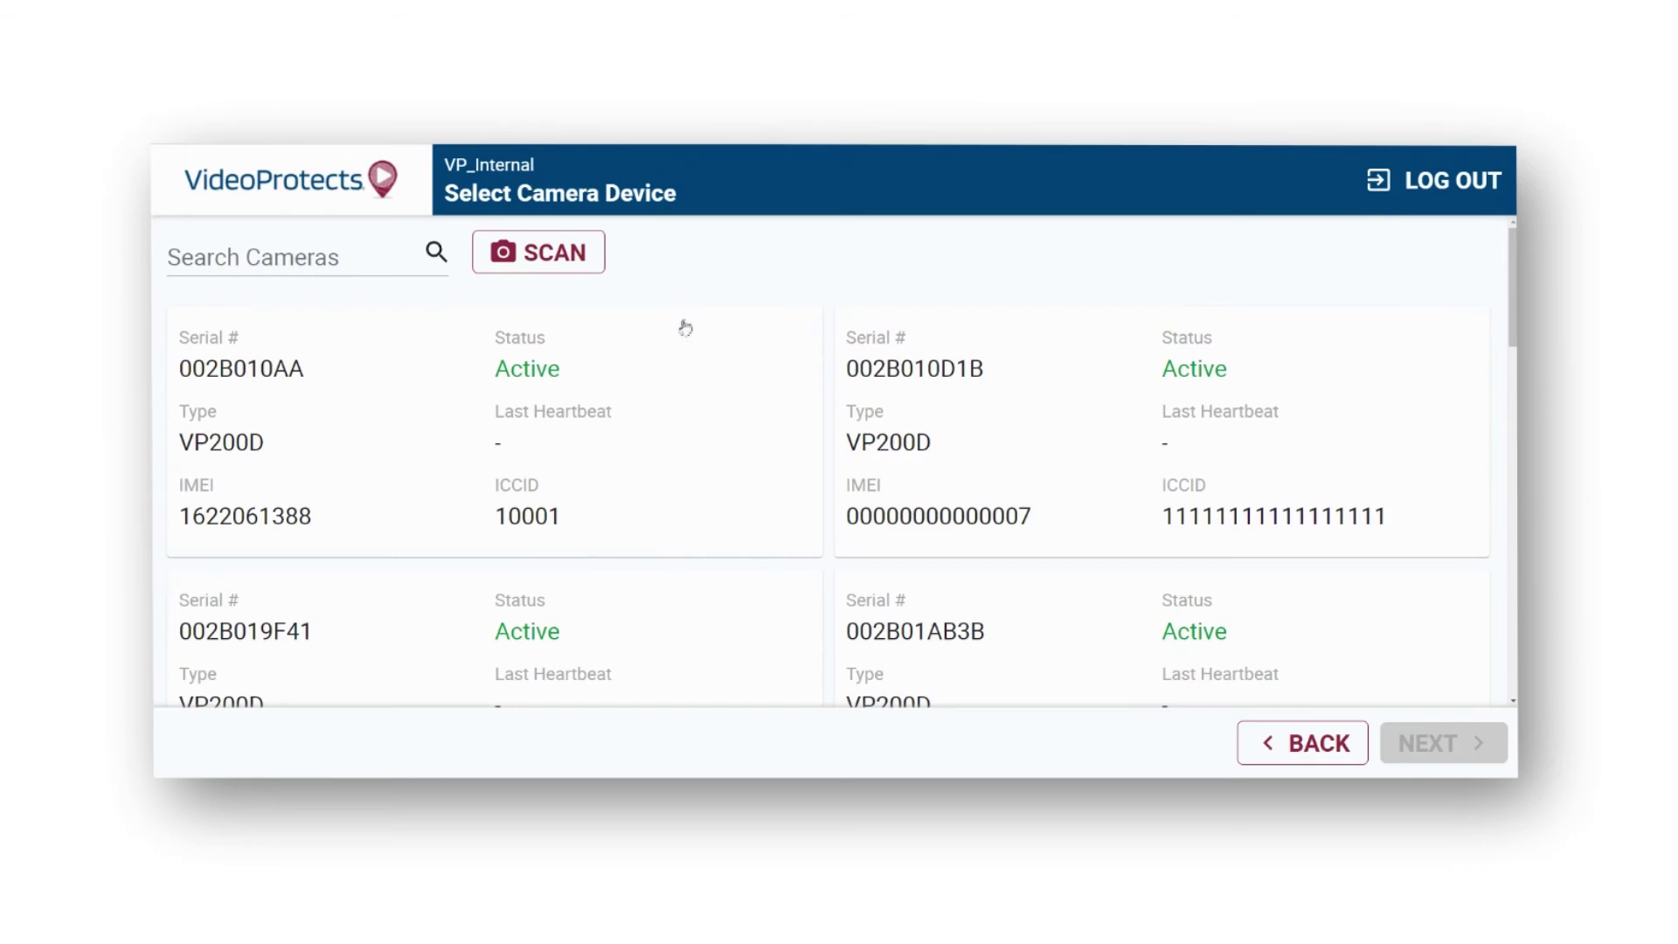
pyautogui.scroll(-3, 655, 528)
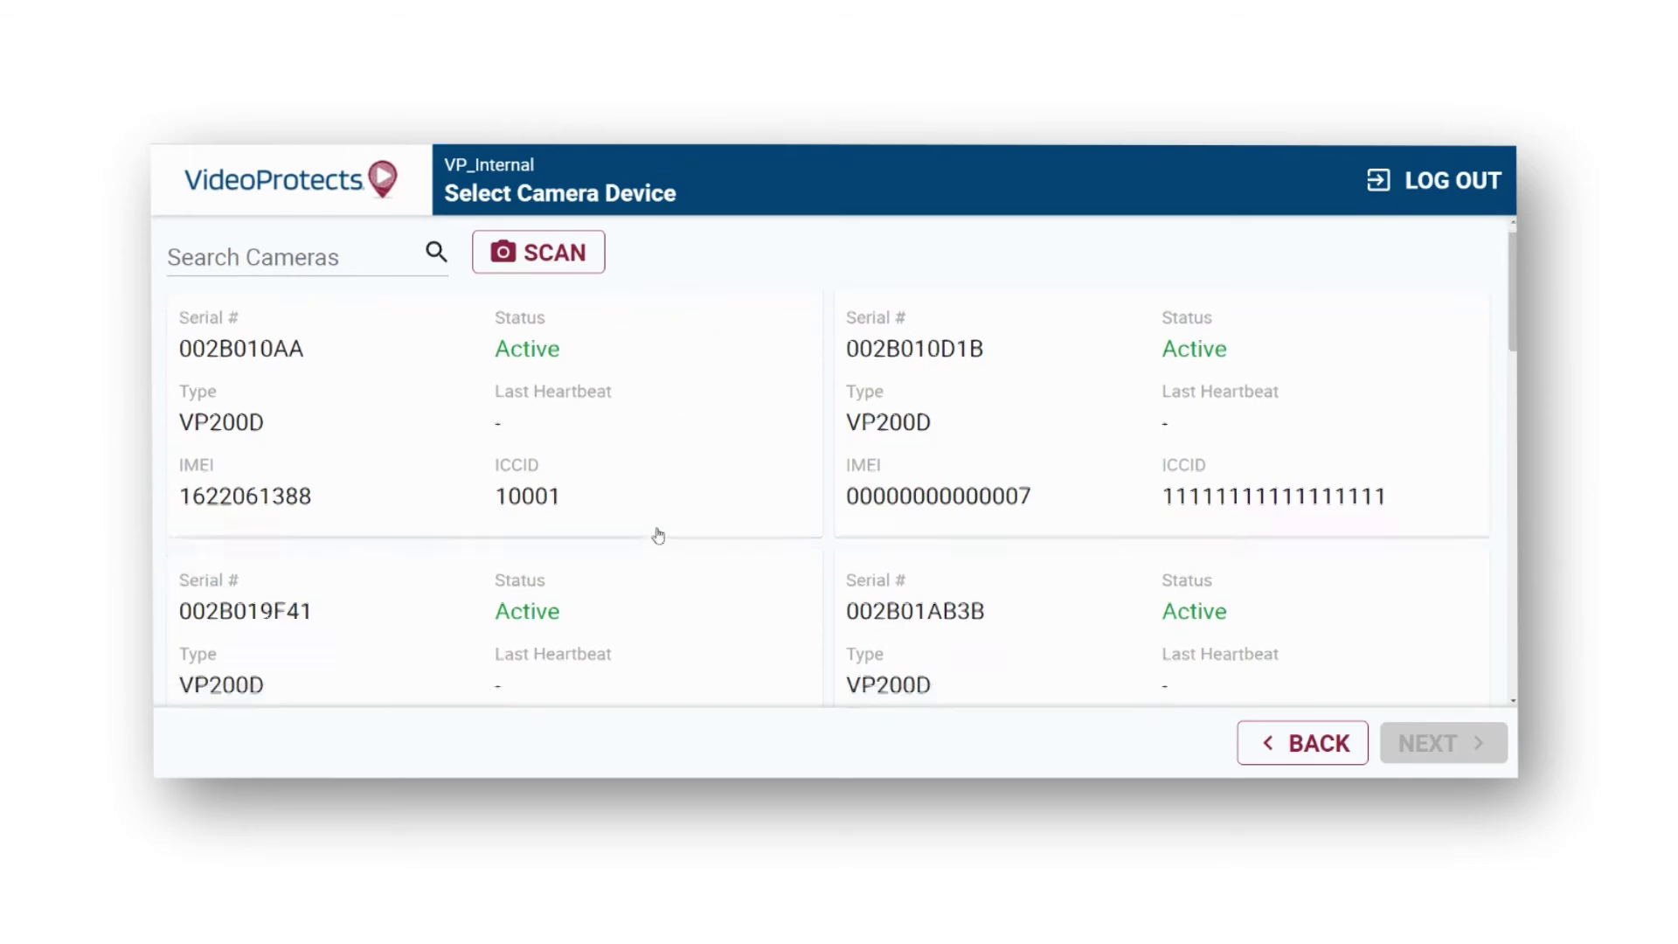
pyautogui.scroll(3, 651, 516)
pyautogui.click(553, 253)
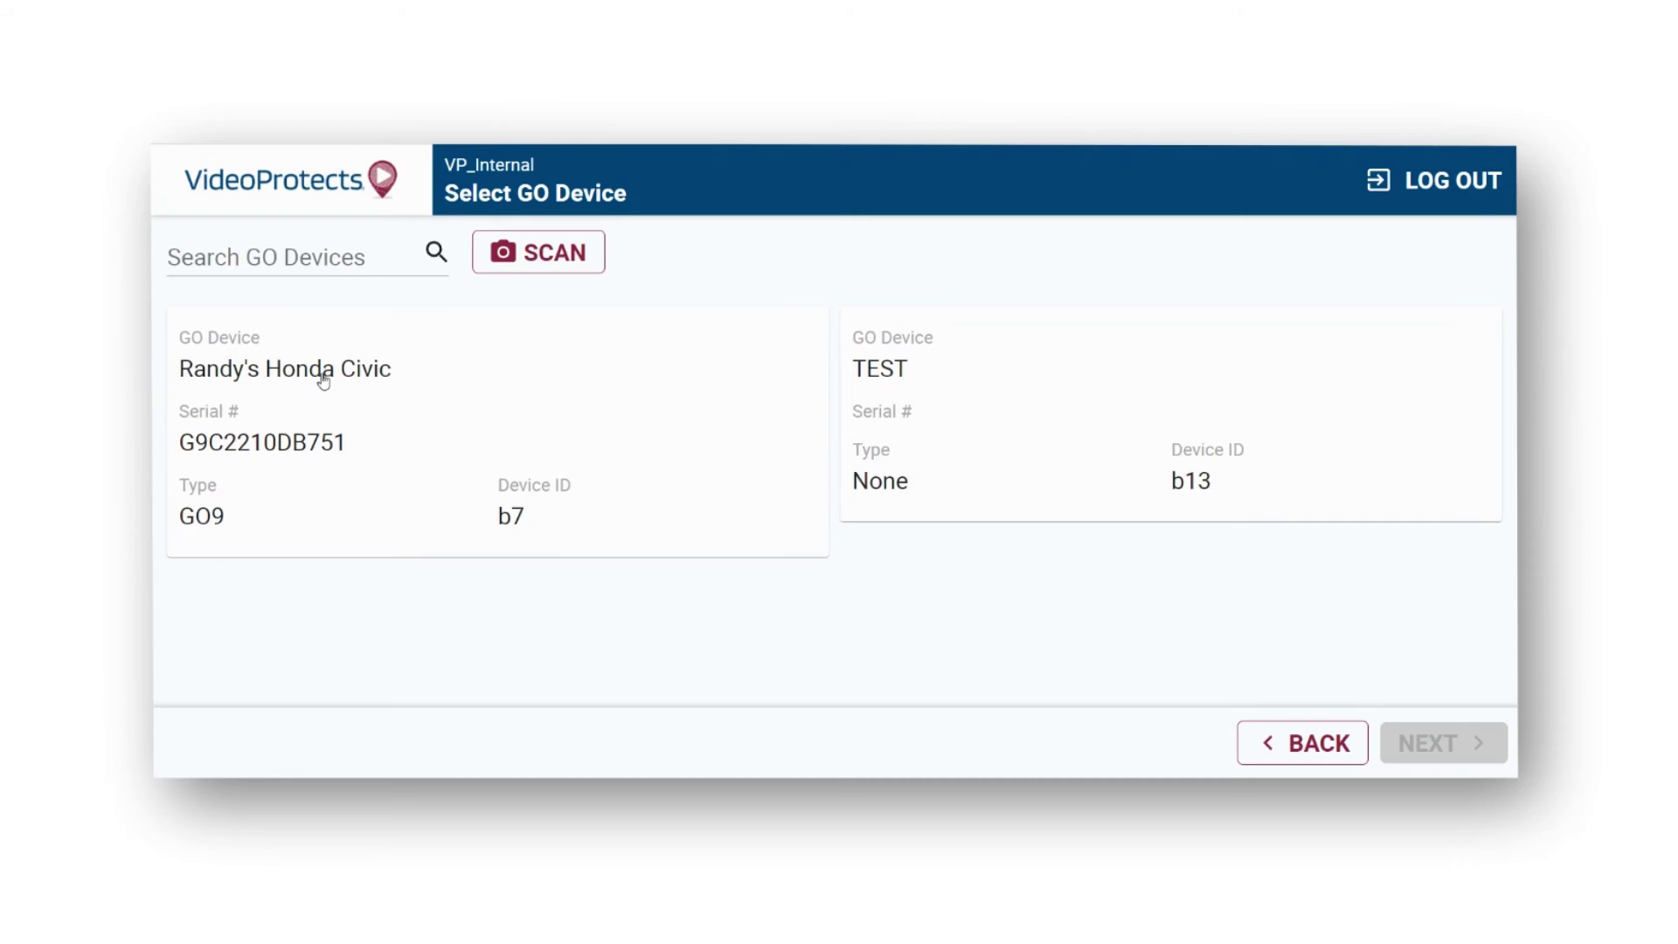
# Step: Choose the Honda Civic's GO9 device with ID b7 and confirm its pairing with the selected camera
pyautogui.click(278, 451)
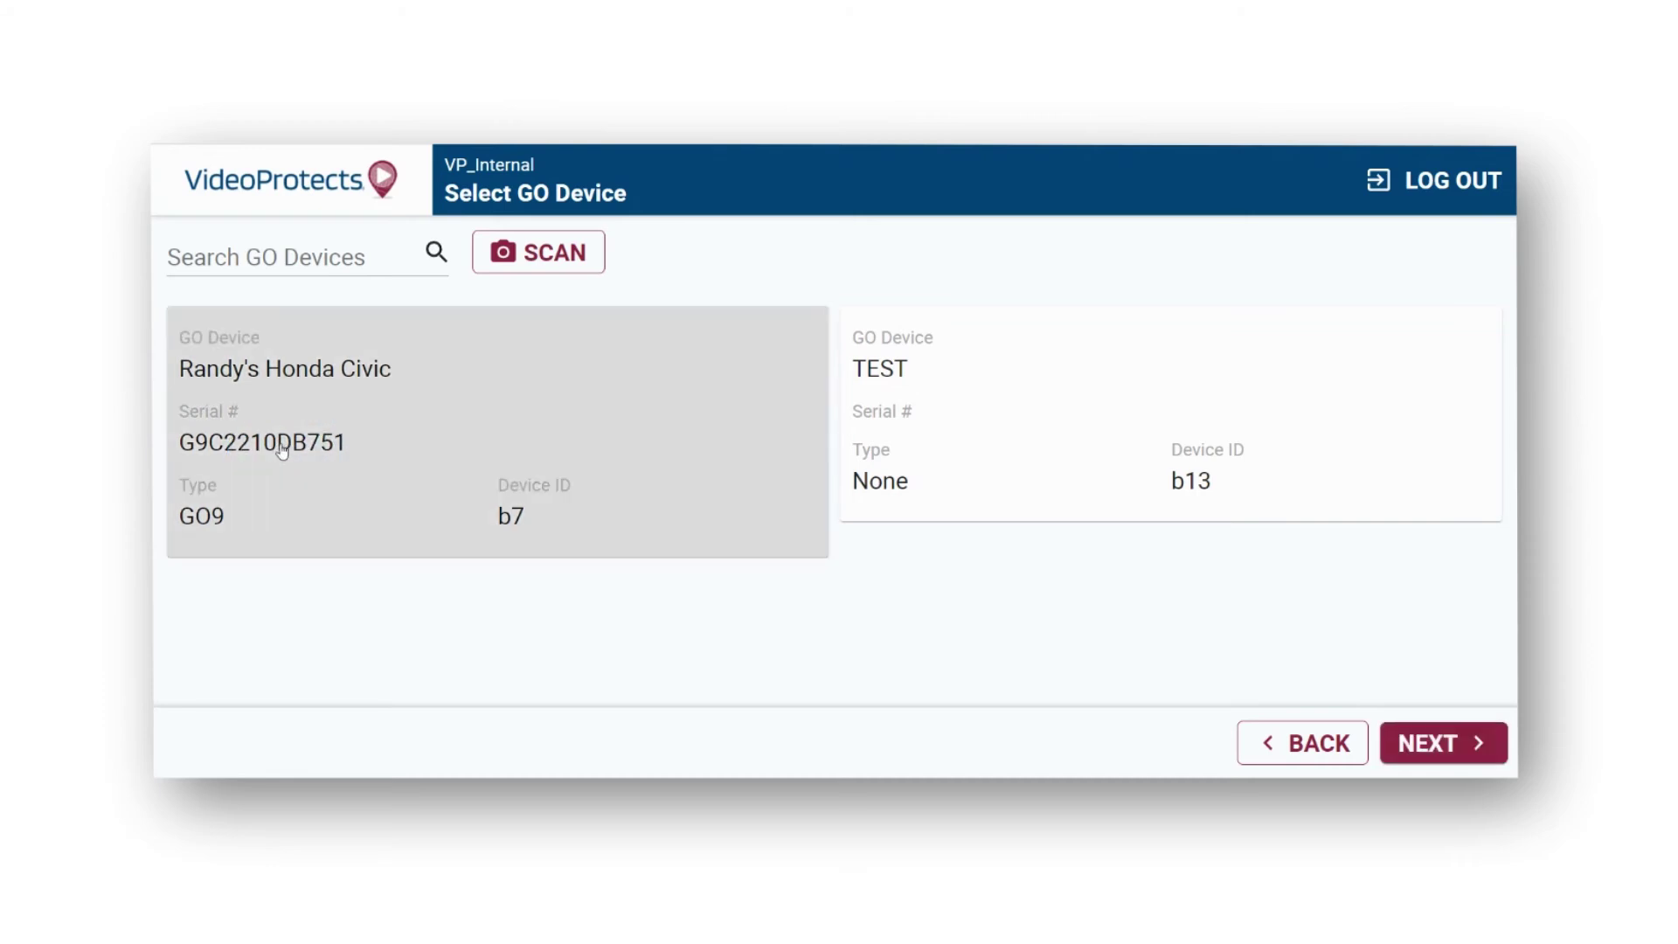
pyautogui.click(1427, 747)
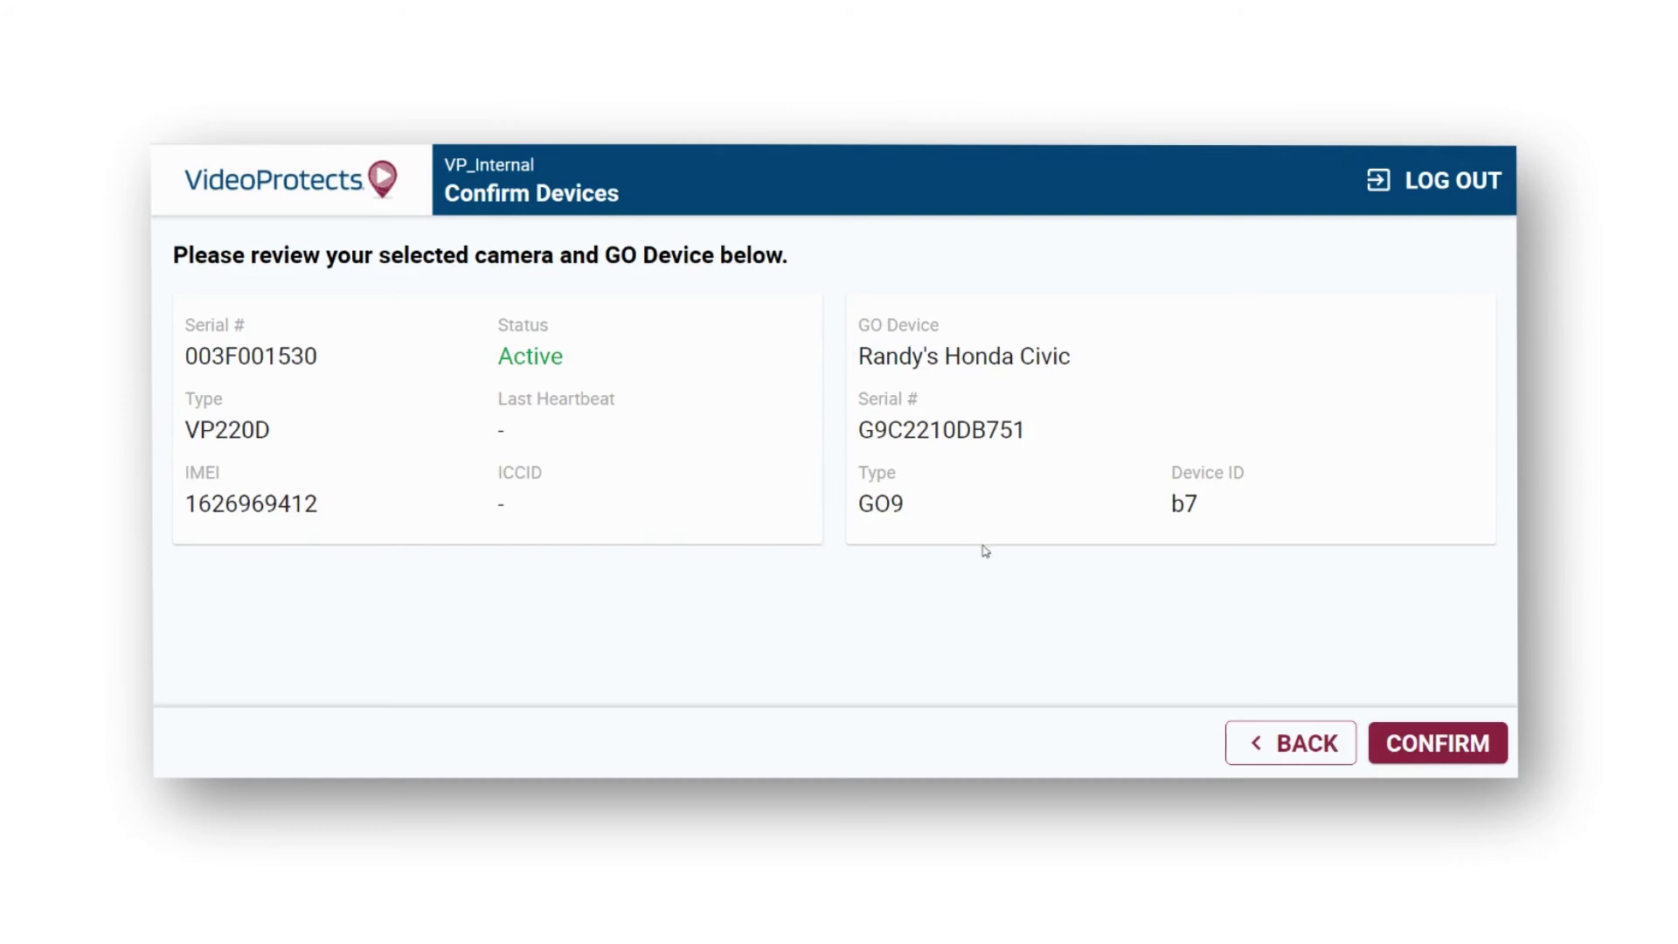
pyautogui.click(1436, 751)
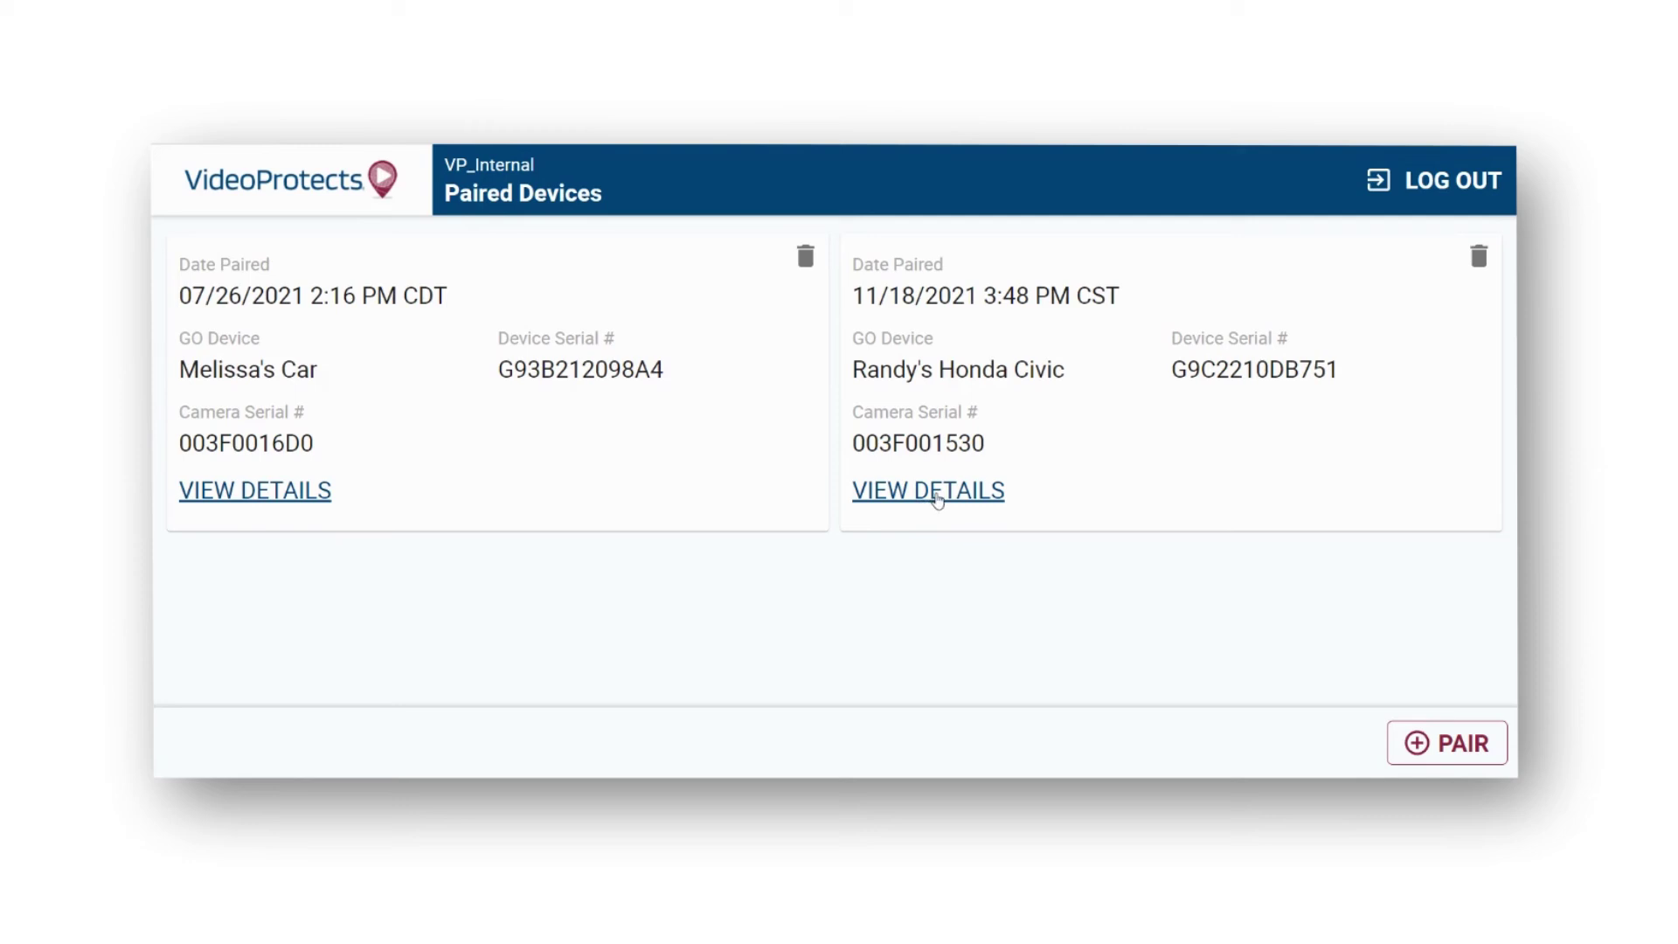
# Step: Review the paired device details for the Honda Civic and request a new test video
pyautogui.click(937, 494)
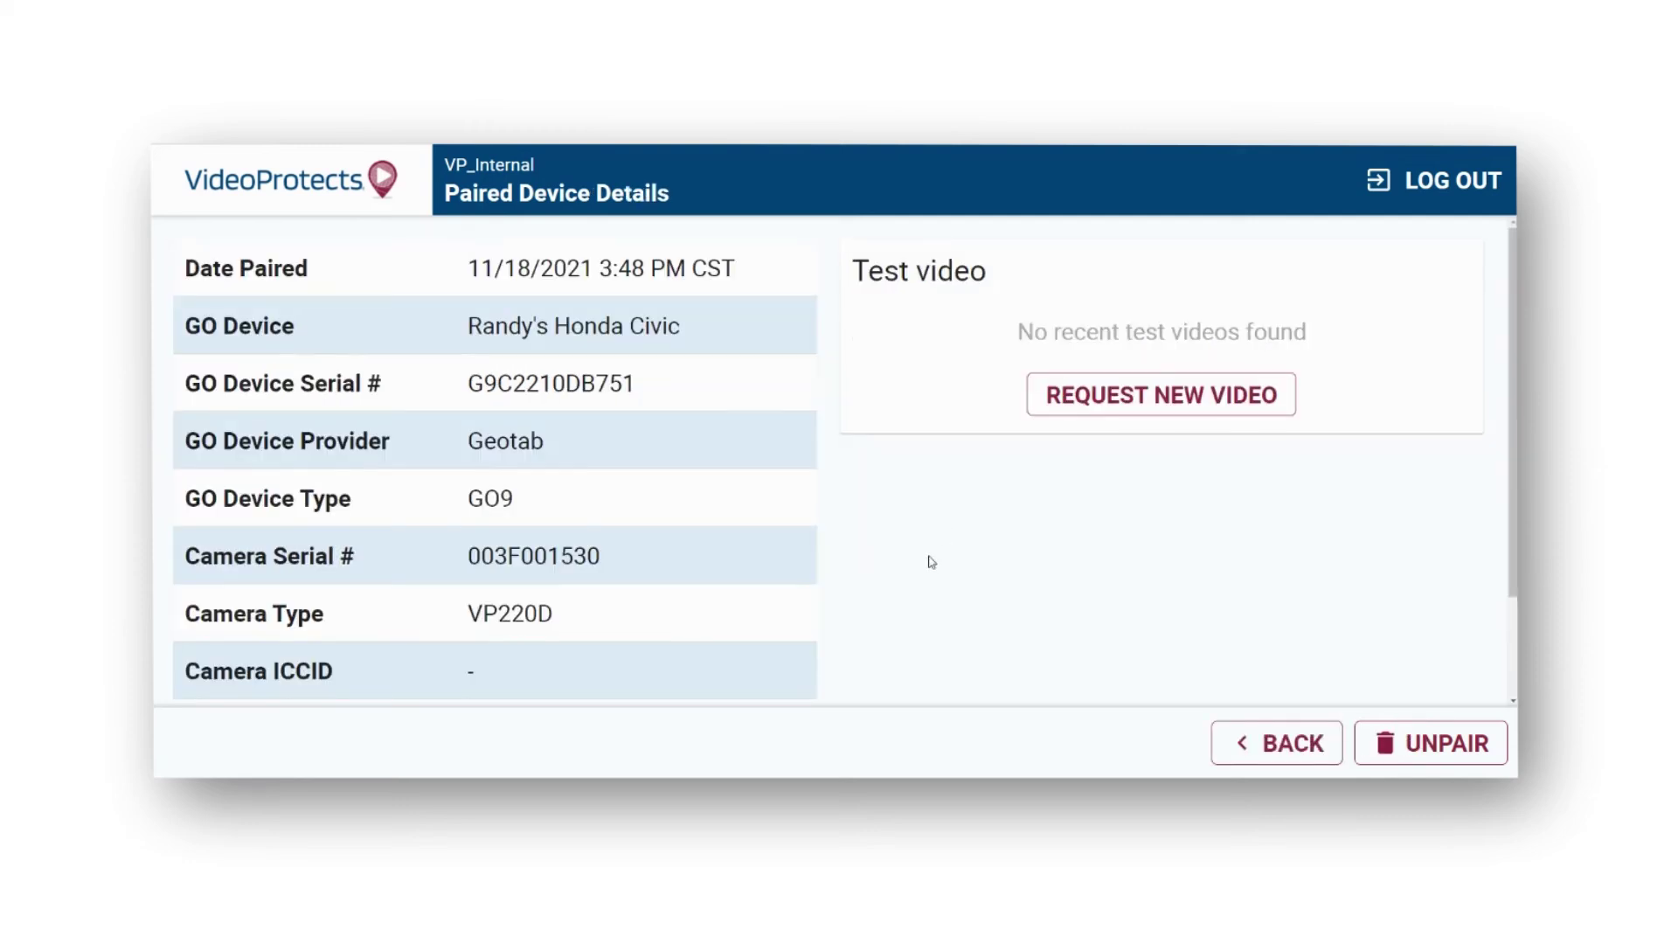
pyautogui.scroll(-2, 719, 570)
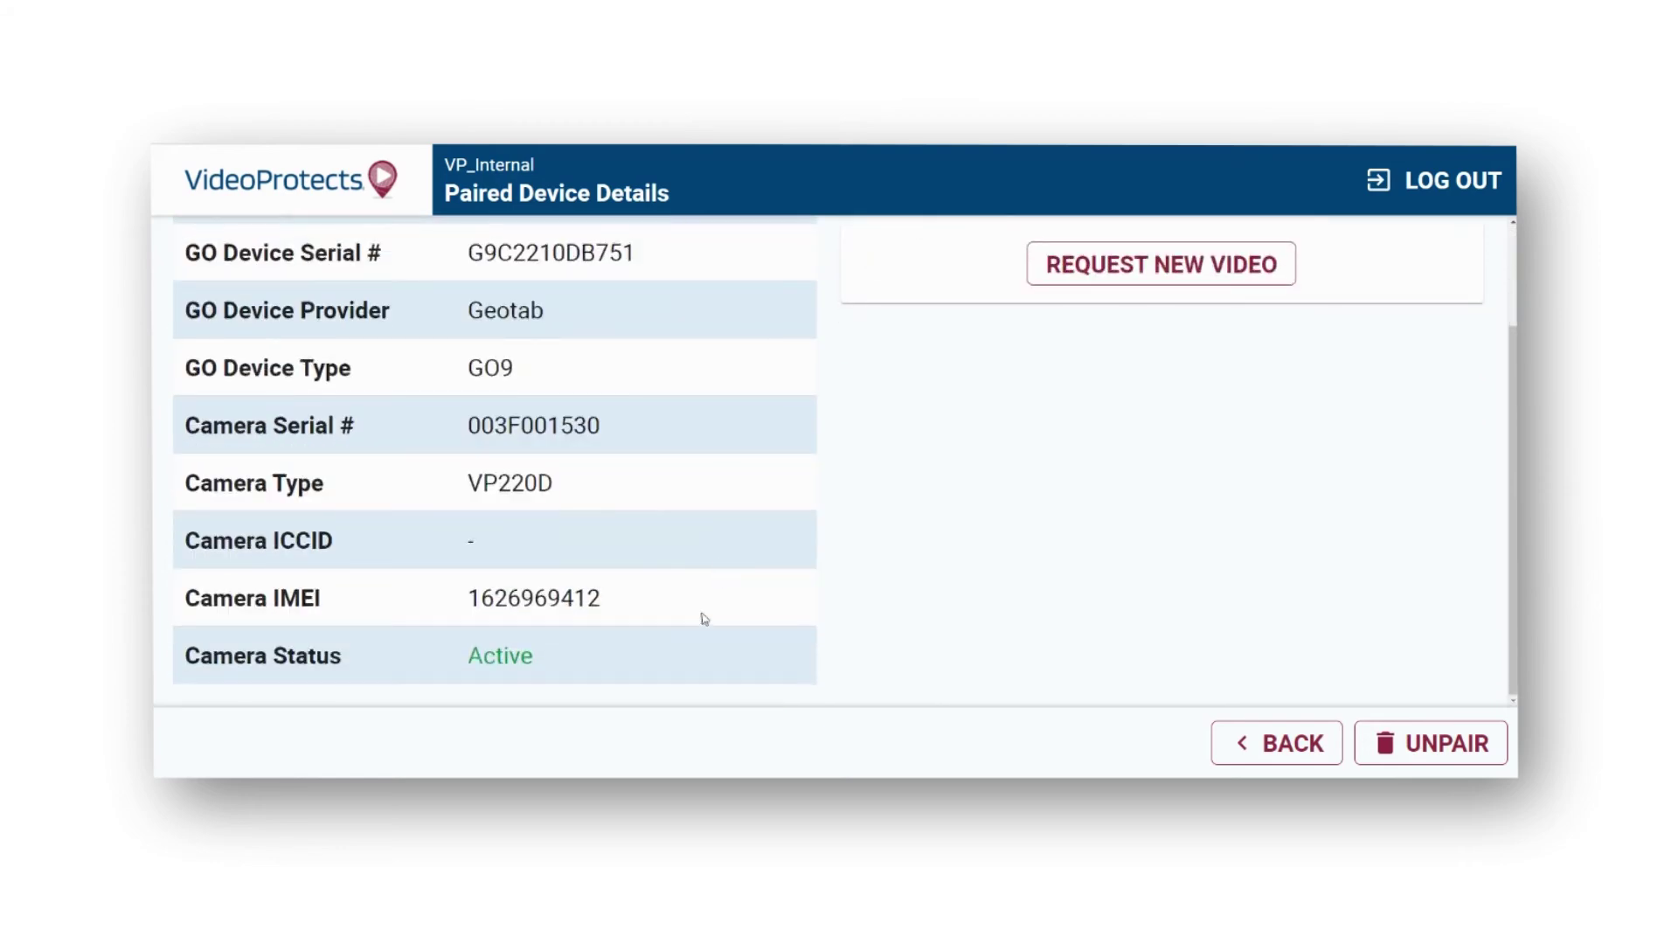
pyautogui.scroll(3, 711, 603)
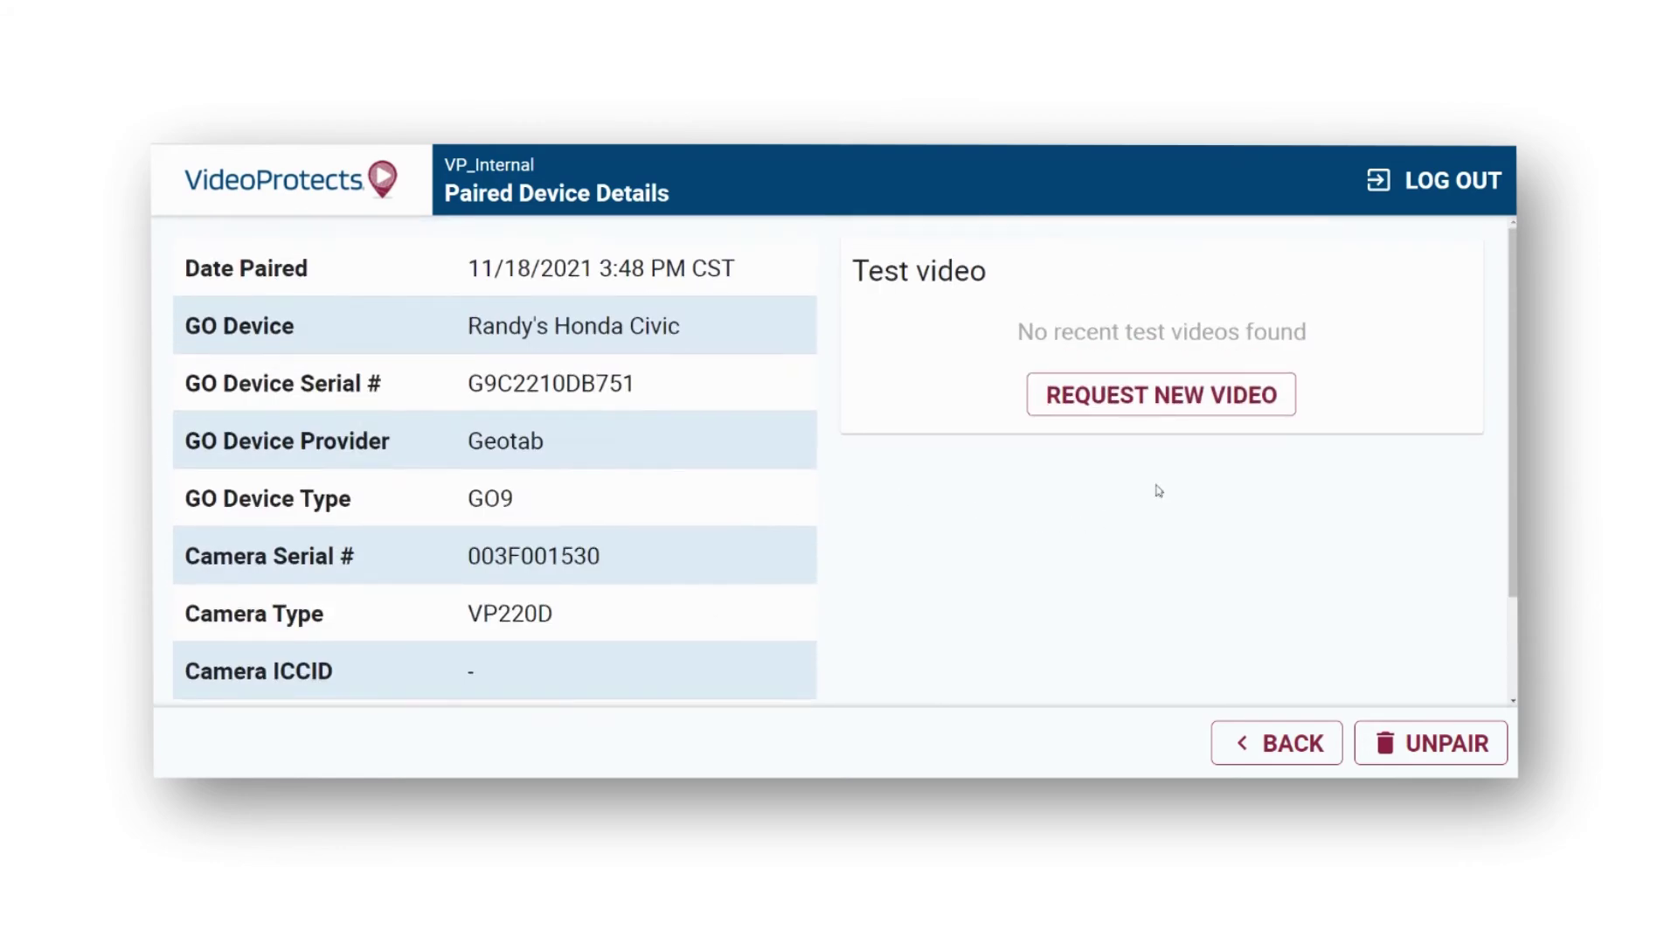
pyautogui.click(1162, 400)
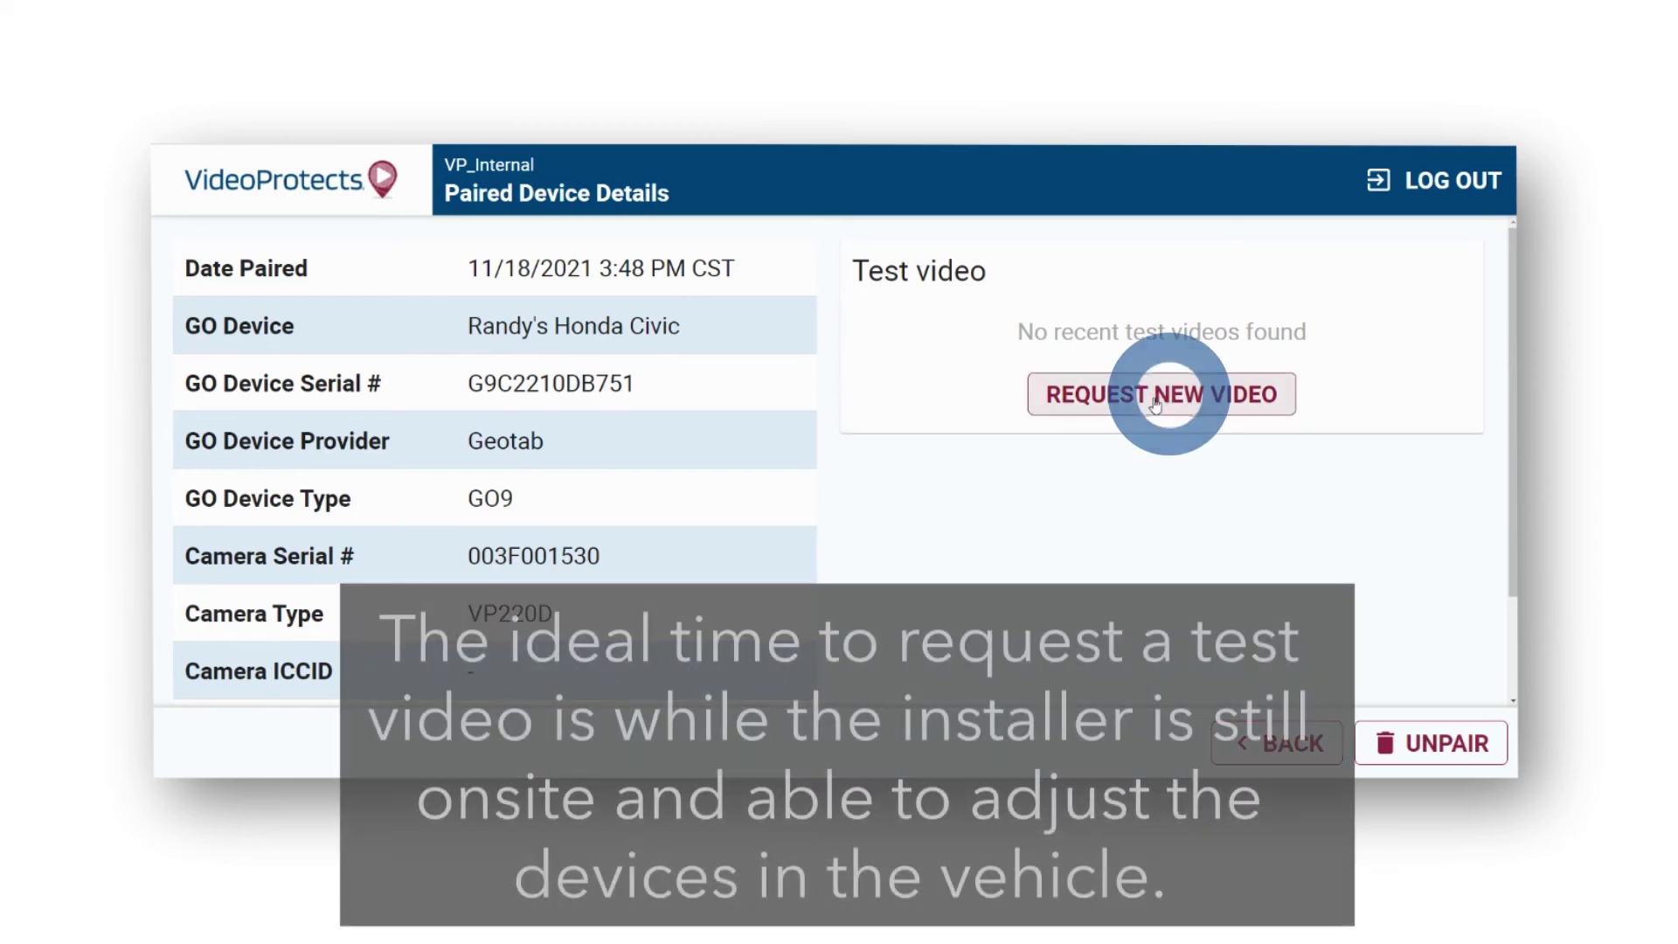